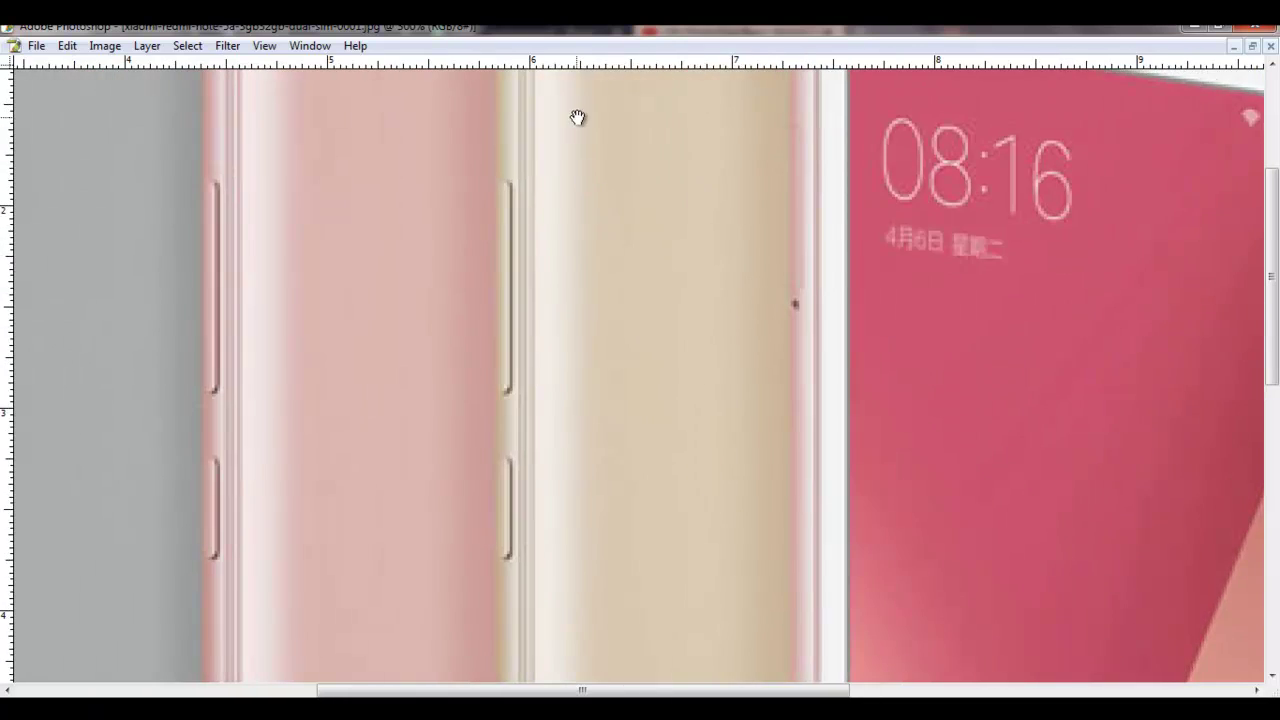
Trace the grey phone's upper-left corner and top edge with the Pen tool, ending where it meets the pink phone.
left_click_drag(577, 118, 584, 389)
left_click_drag(530, 285, 766, 381)
left_click_drag(458, 328, 528, 334)
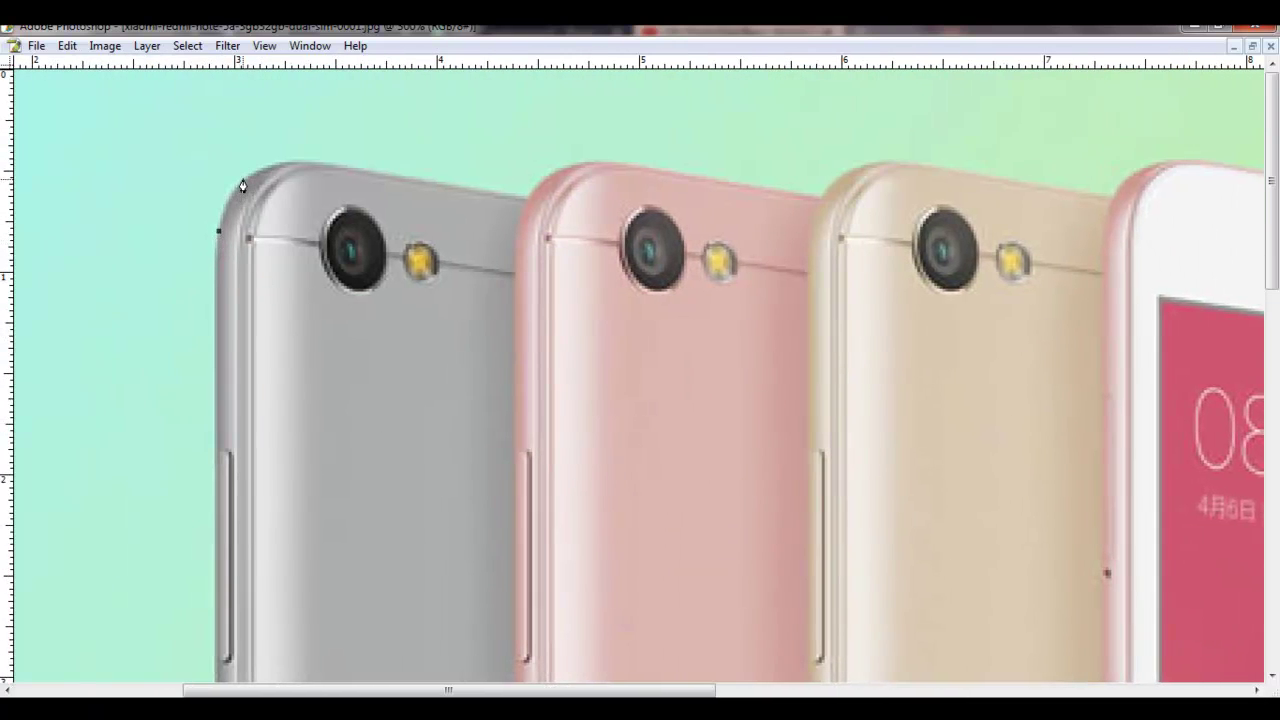
mouse_move(242, 182)
left_mouse_down()
mouse_move(261, 182)
mouse_move(259, 167)
left_mouse_up()
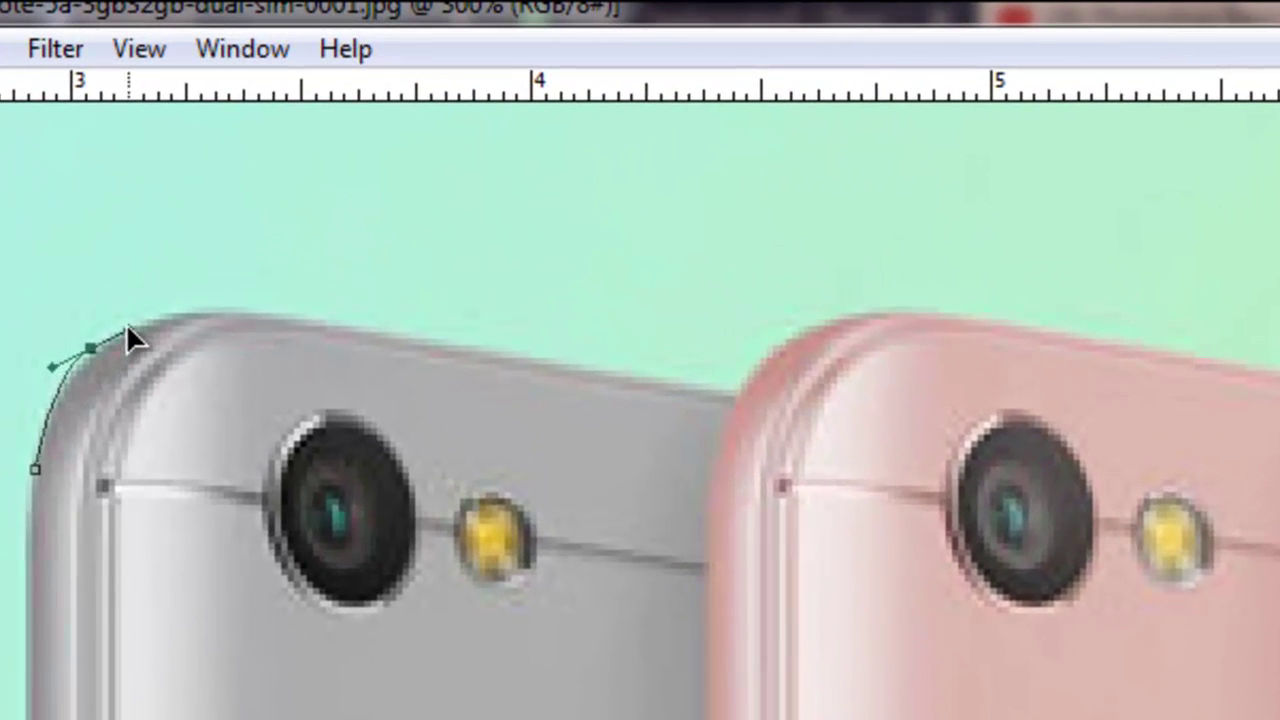
mouse_move(126, 327)
left_mouse_down()
mouse_move(113, 330)
mouse_move(128, 323)
left_mouse_up()
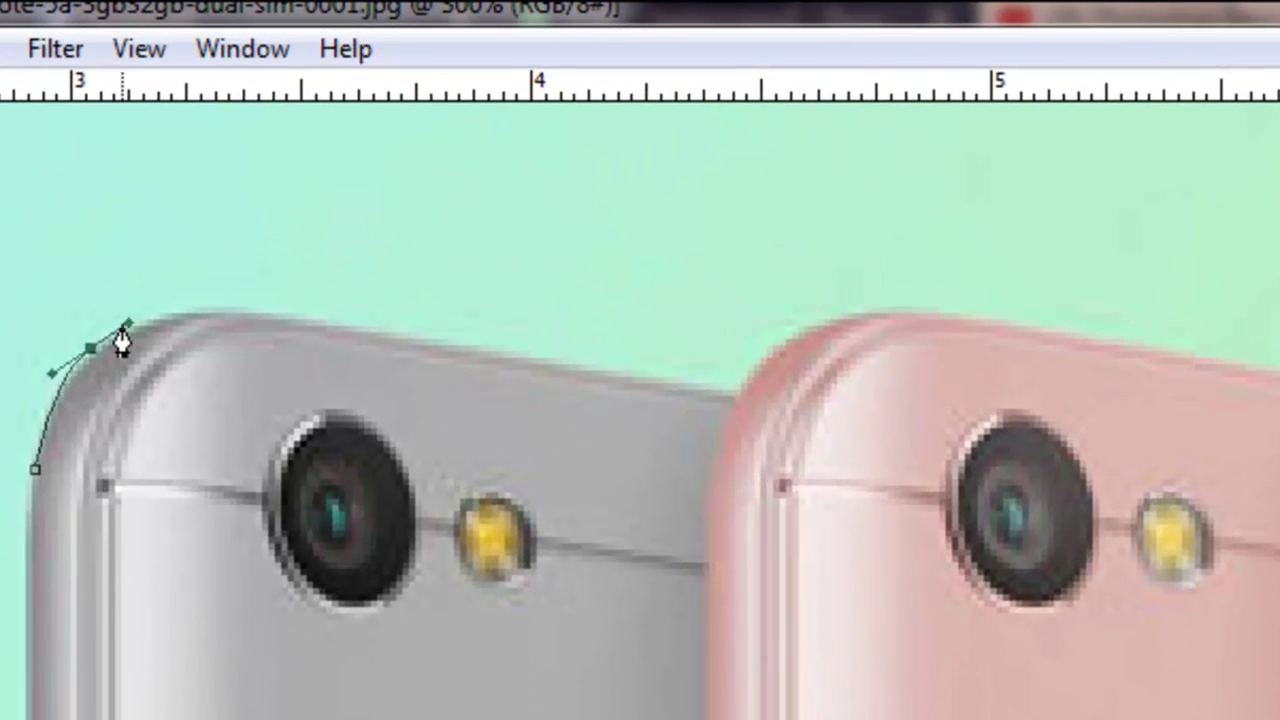
left_click_drag(252, 317, 337, 334)
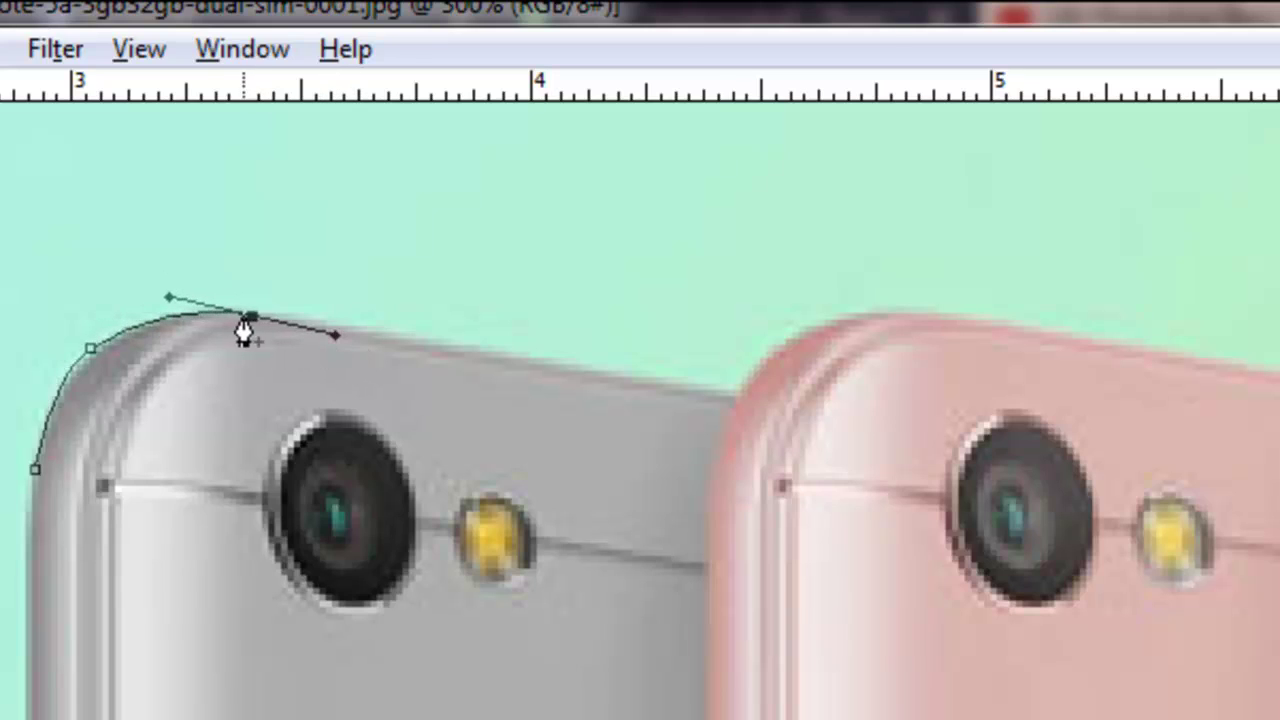
left_click(252, 318)
left_click(731, 394)
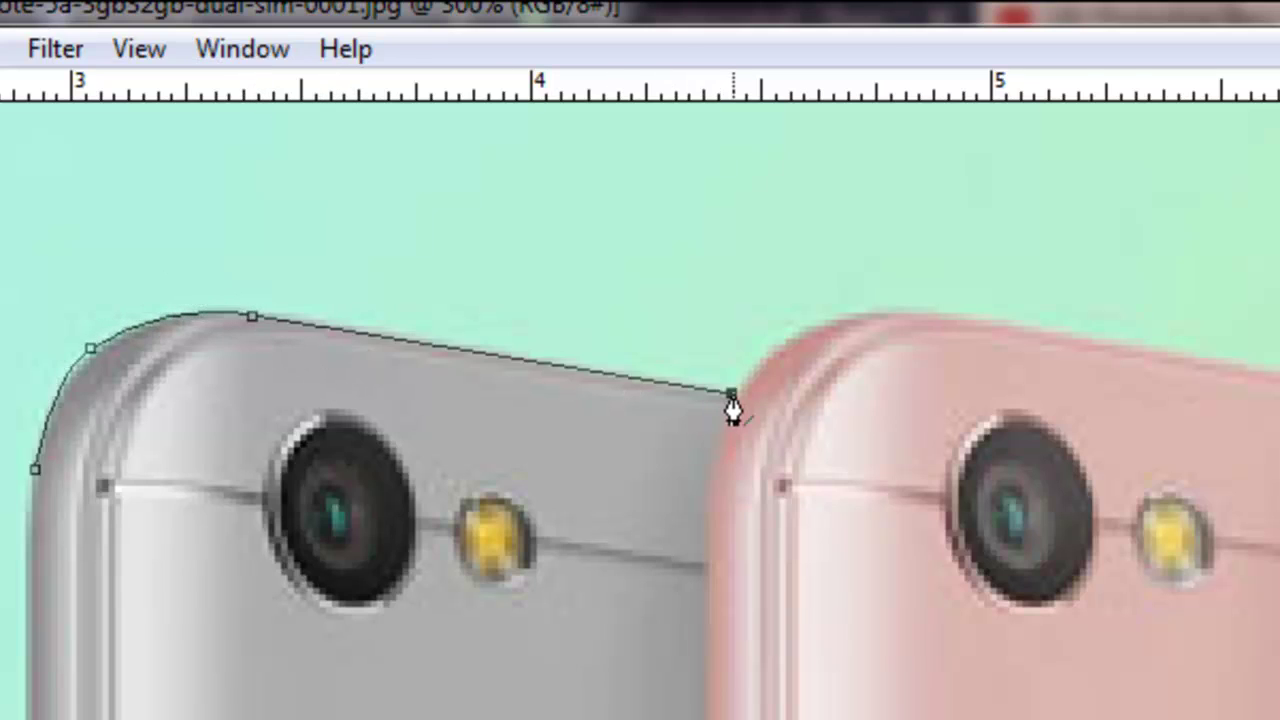
Continue the path around the pink phone's upper-left corner and along its top edge to the gold phone.
mouse_move(1138, 453)
left_mouse_down()
mouse_move(857, 514)
mouse_move(546, 466)
left_mouse_up()
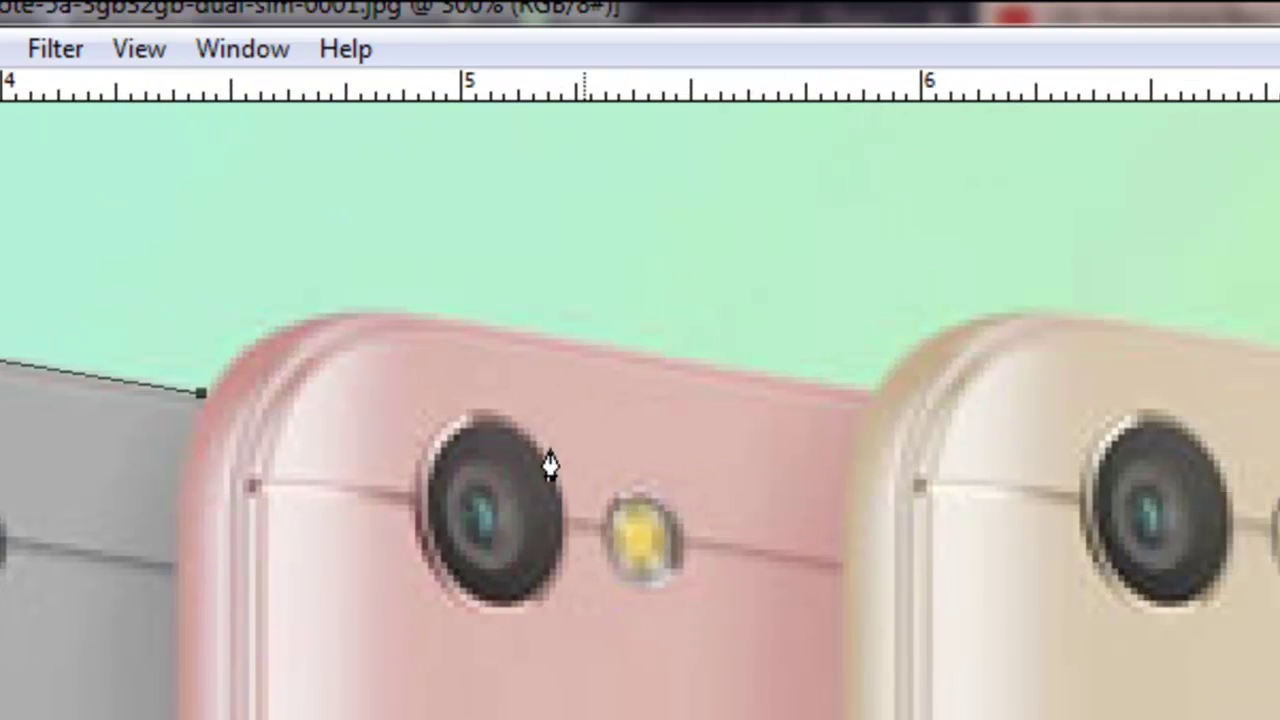
left_click(413, 316)
left_click_drag(413, 316, 562, 334)
left_click(413, 316)
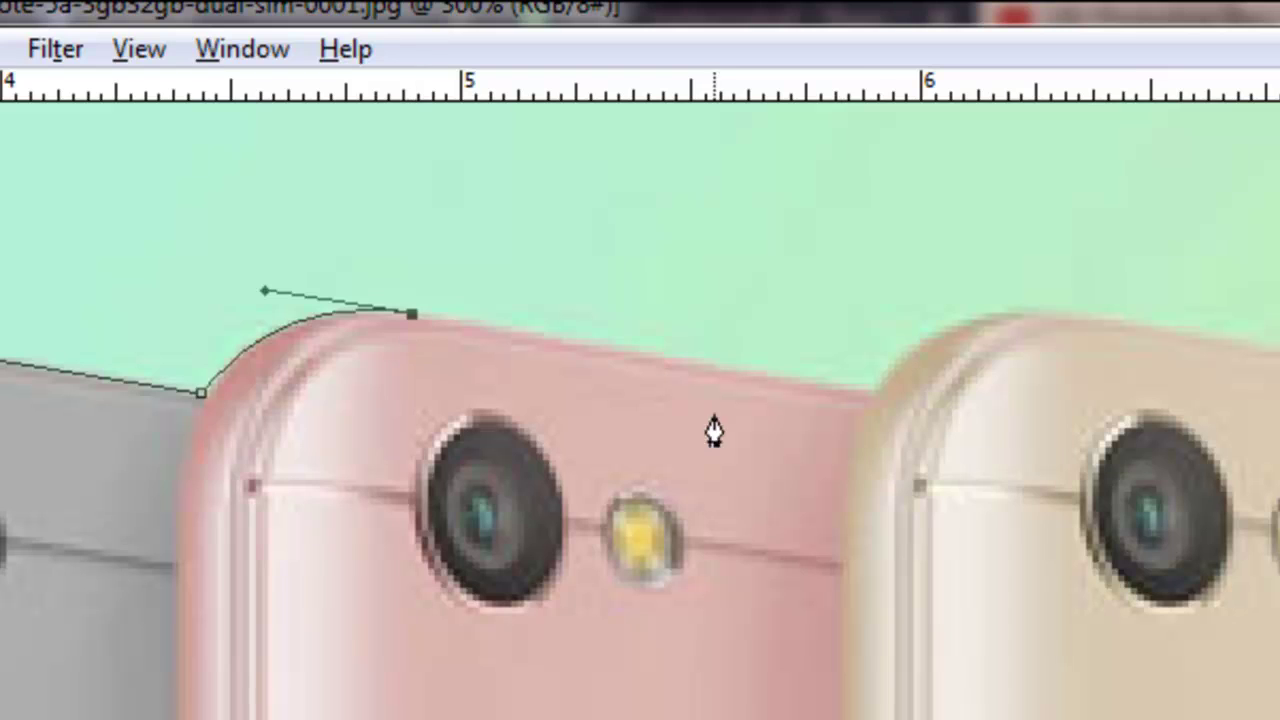
left_click(871, 393)
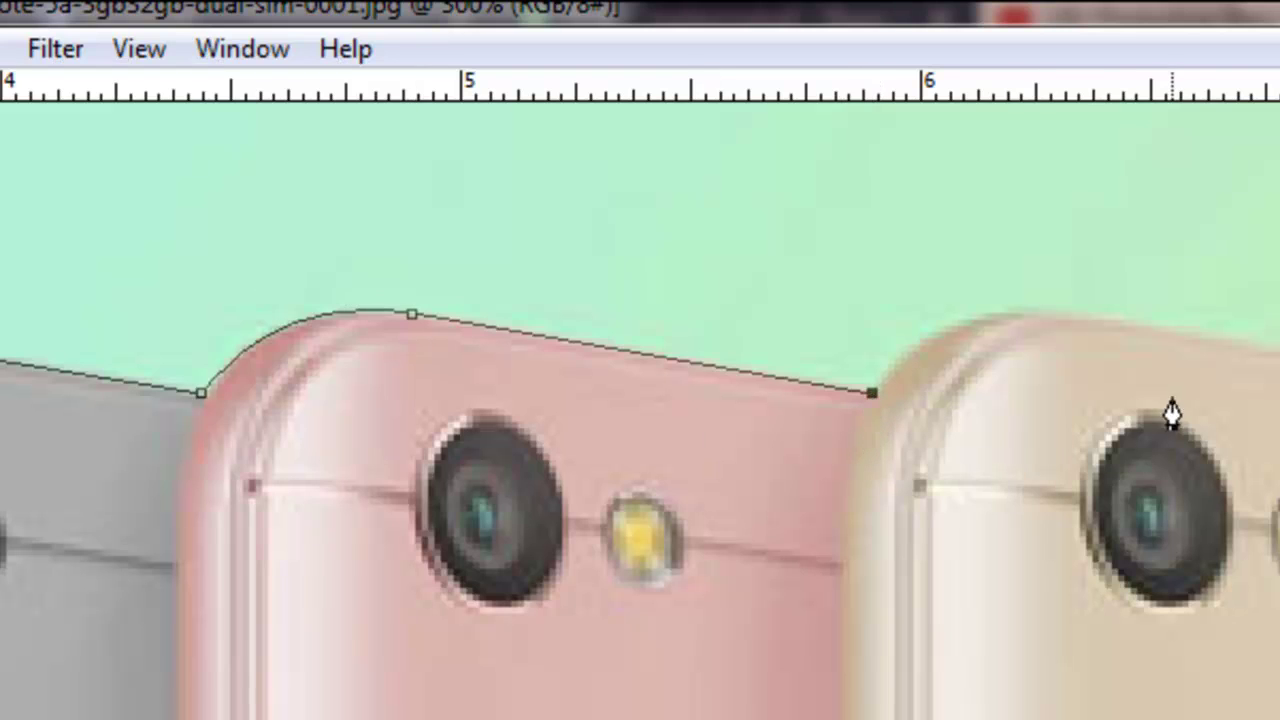
Extend the path over the gold phone's rounded upper corner and straight top edge to the white phone.
left_click_drag(1143, 423, 582, 590)
left_click_drag(447, 316, 554, 330)
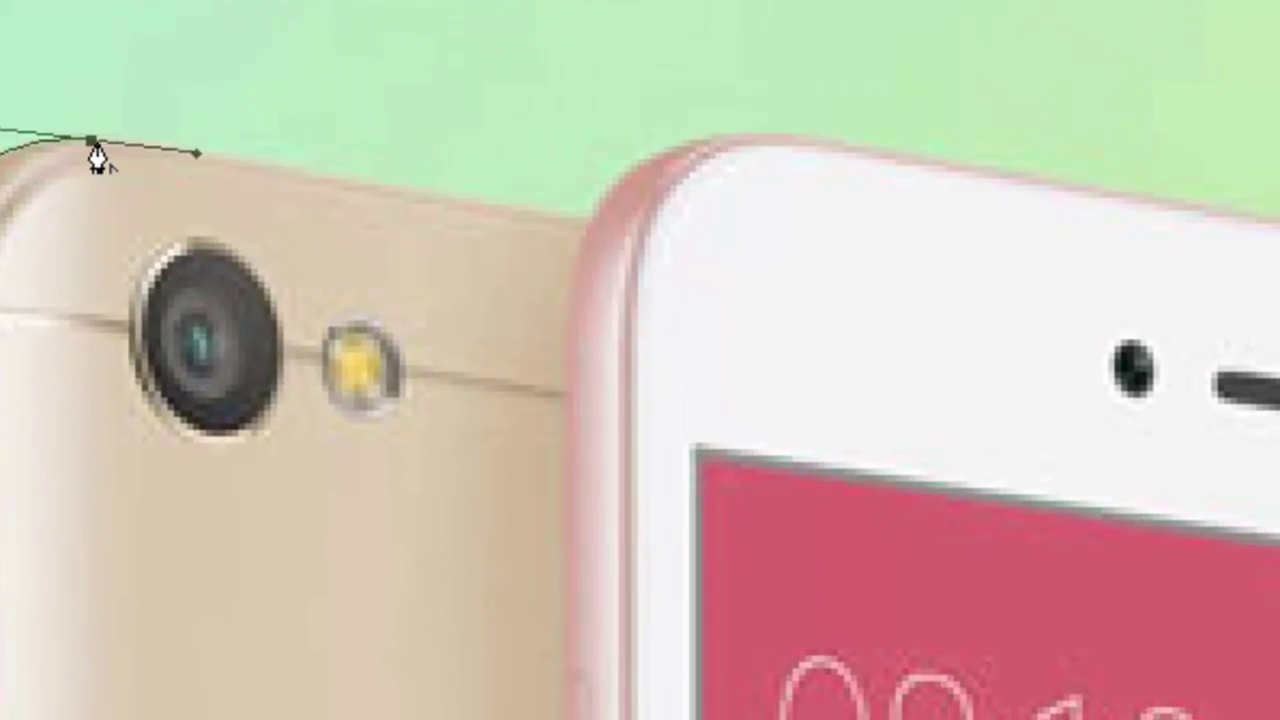
left_click(91, 141, "alt")
left_click(580, 225)
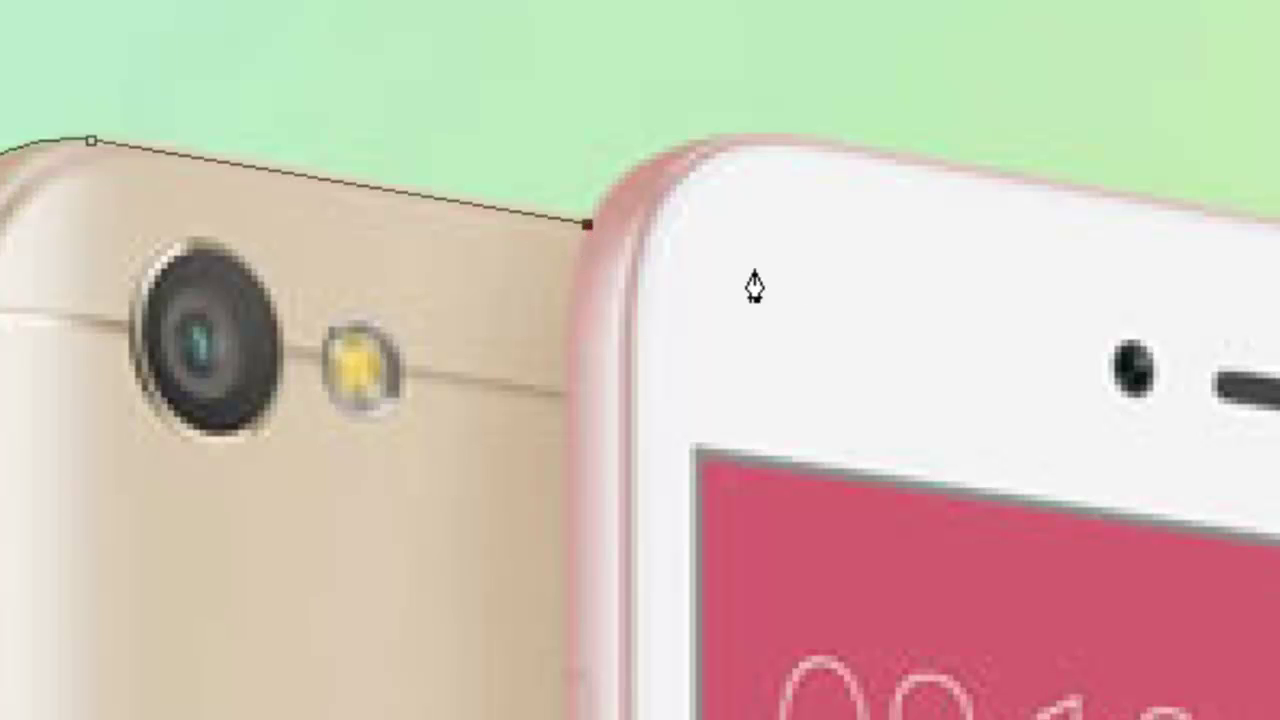
Curve the path around the white phone's upper-left corner and add an anchor point partway along its top edge.
left_click_drag(754, 283, 215, 195)
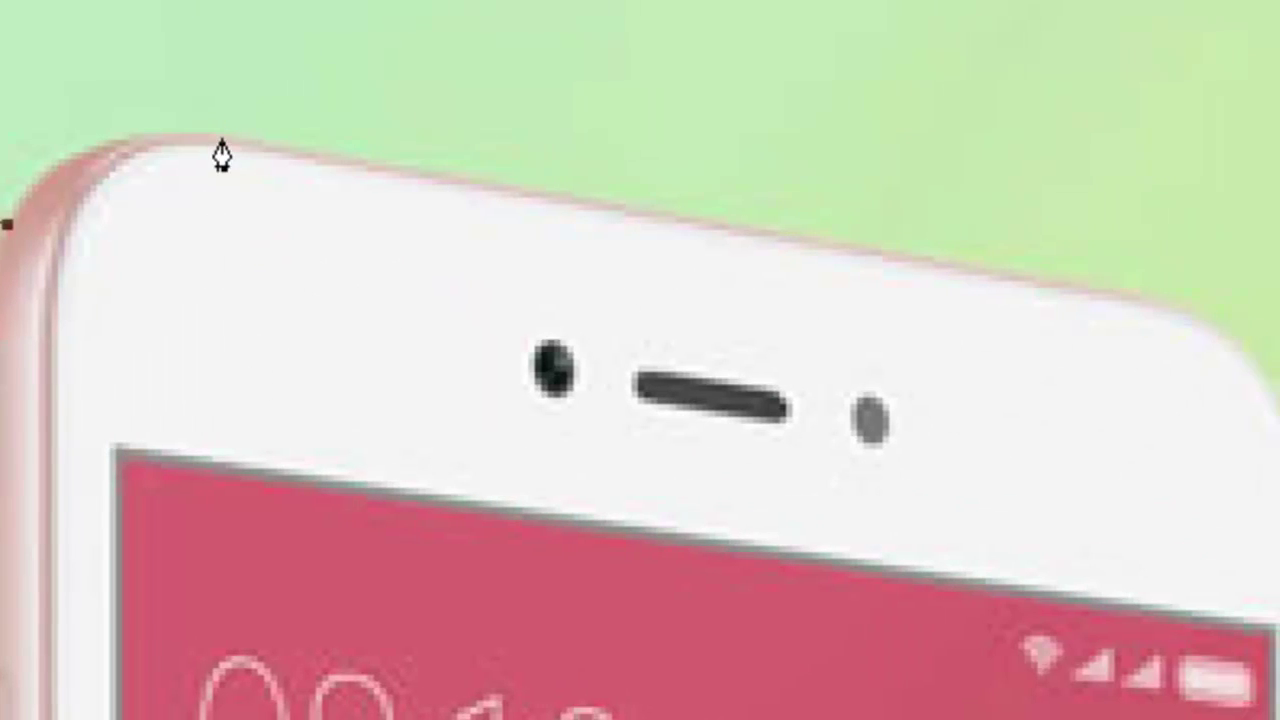
left_click_drag(222, 140, 382, 175)
left_click(222, 141, "alt")
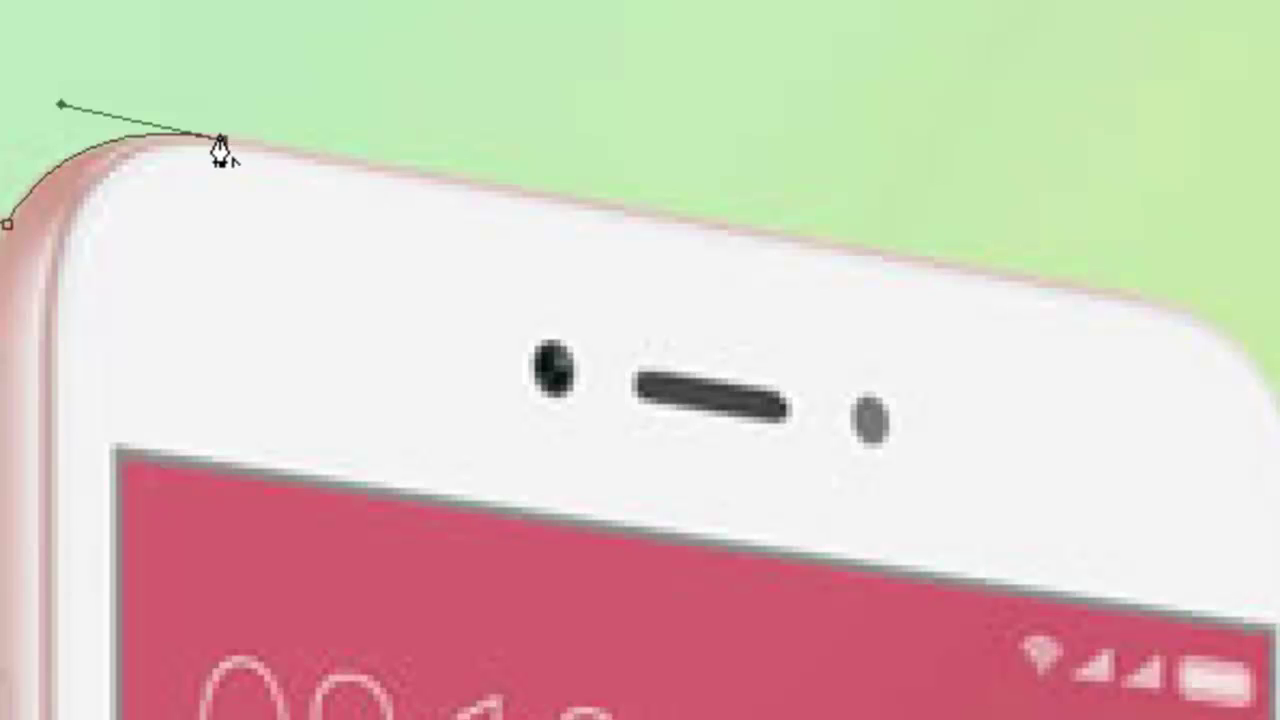
left_click(1174, 311)
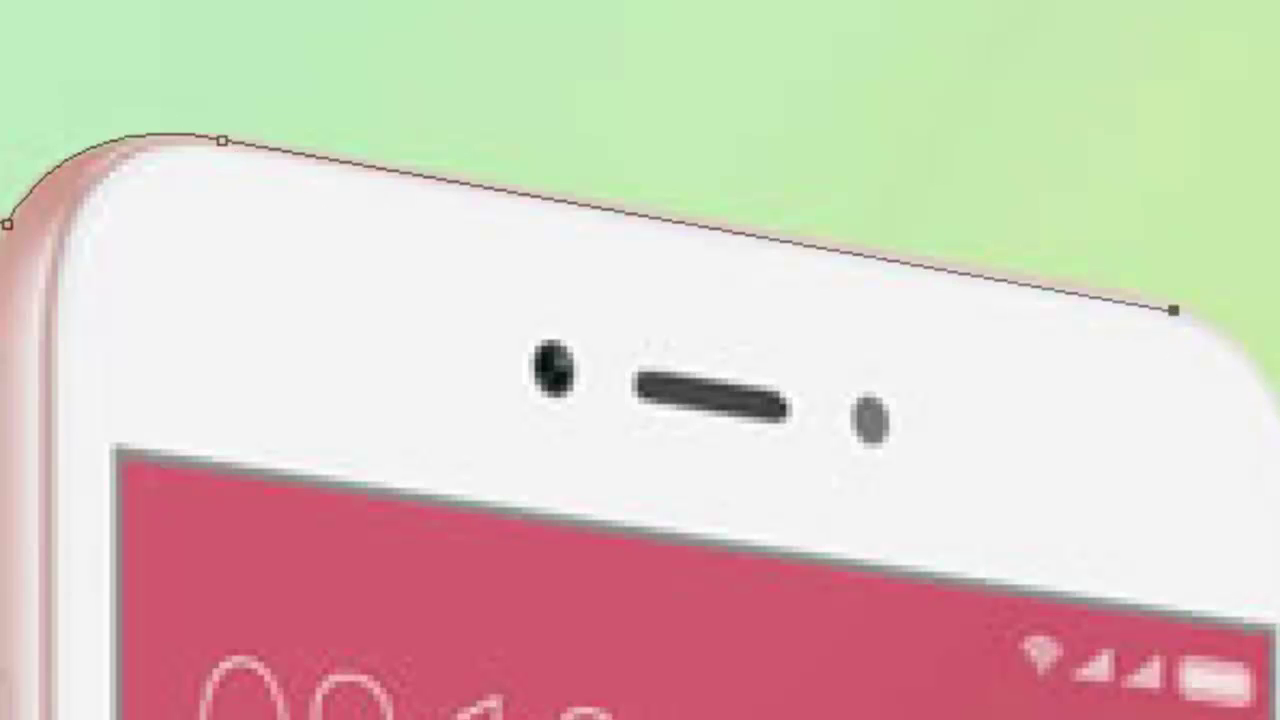
key("ctrl+z")
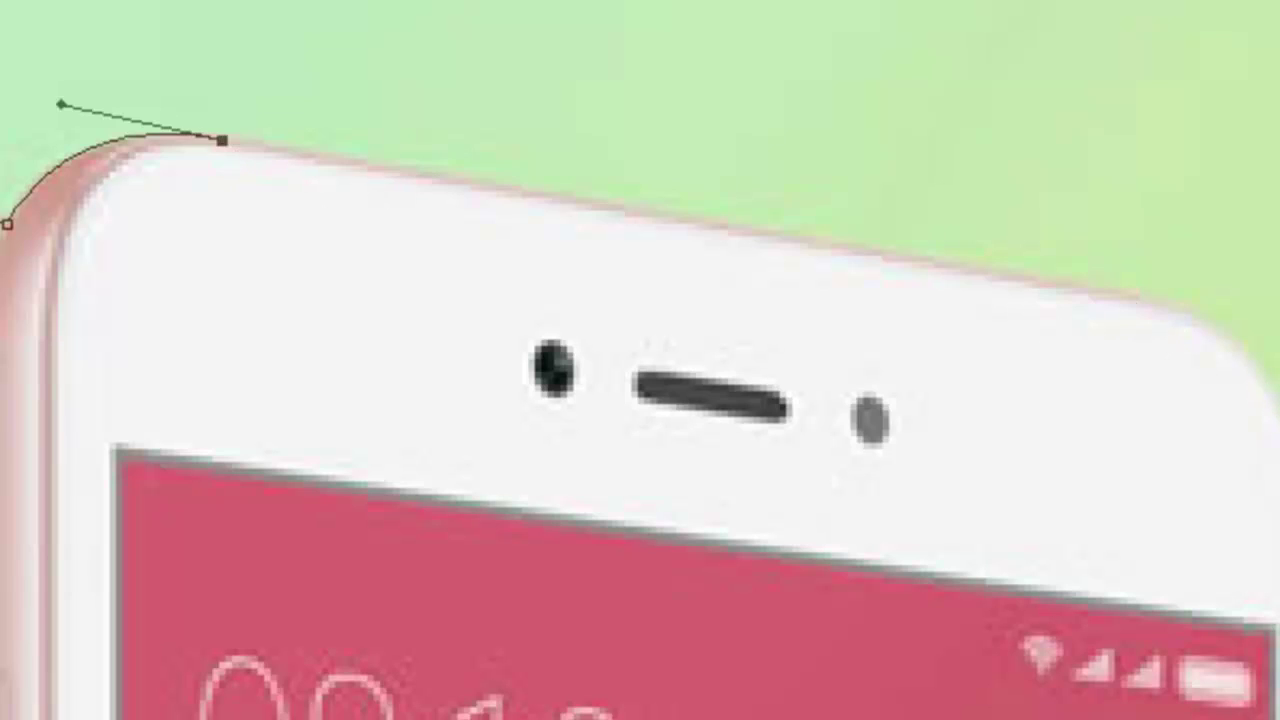
left_click(625, 207)
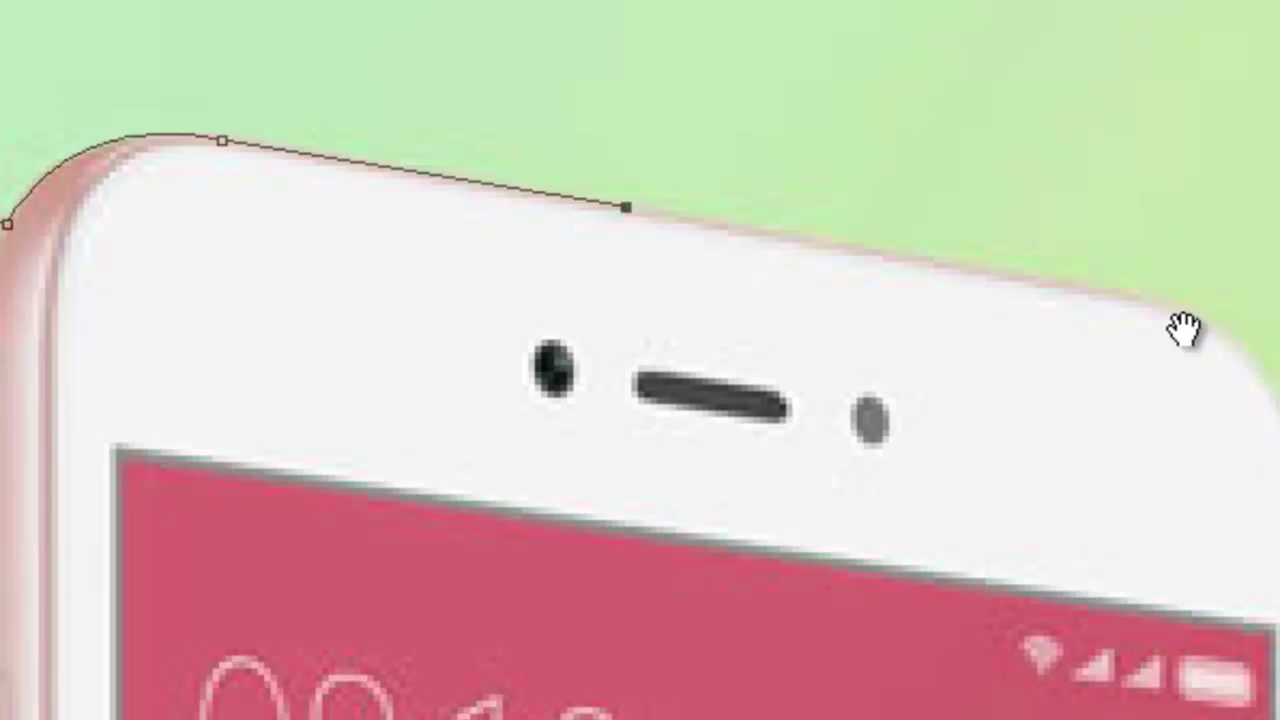
Trace the rest of the white phone's top edge and its rounded upper-right corner, removing the corner anchor's outgoing handle.
left_click_drag(1183, 328, 726, 314)
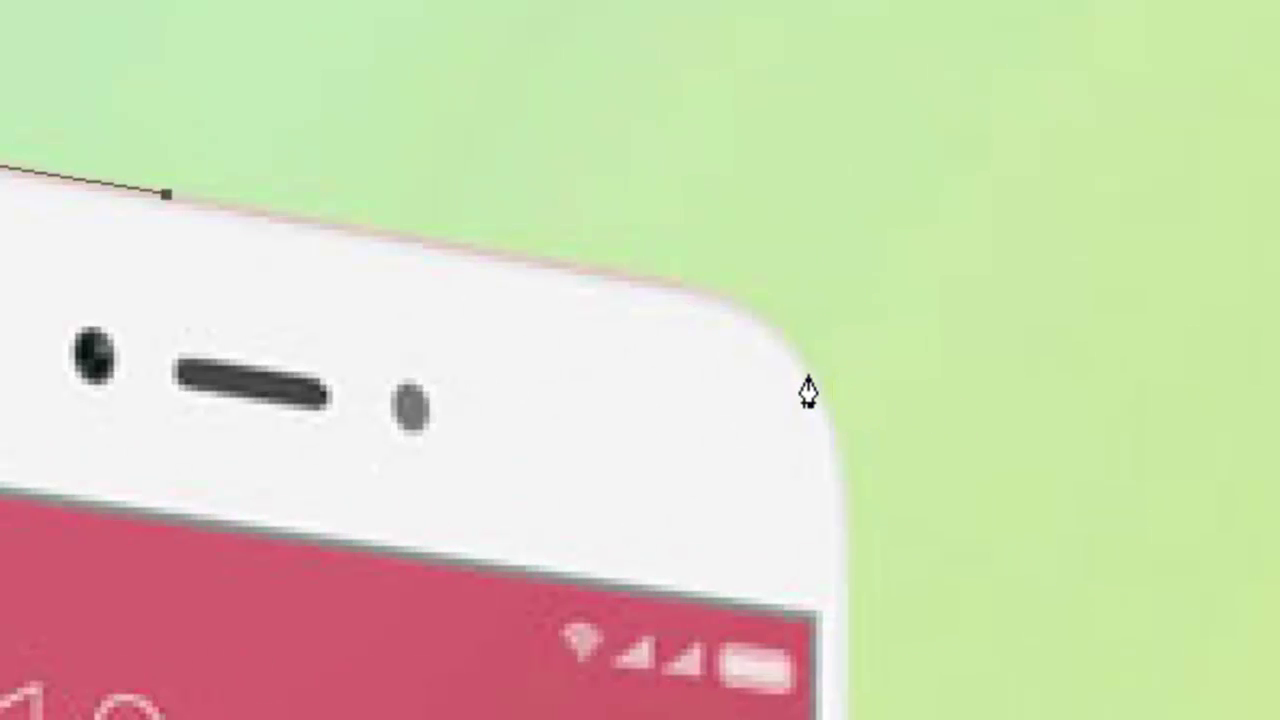
left_click_drag(806, 372, 803, 463)
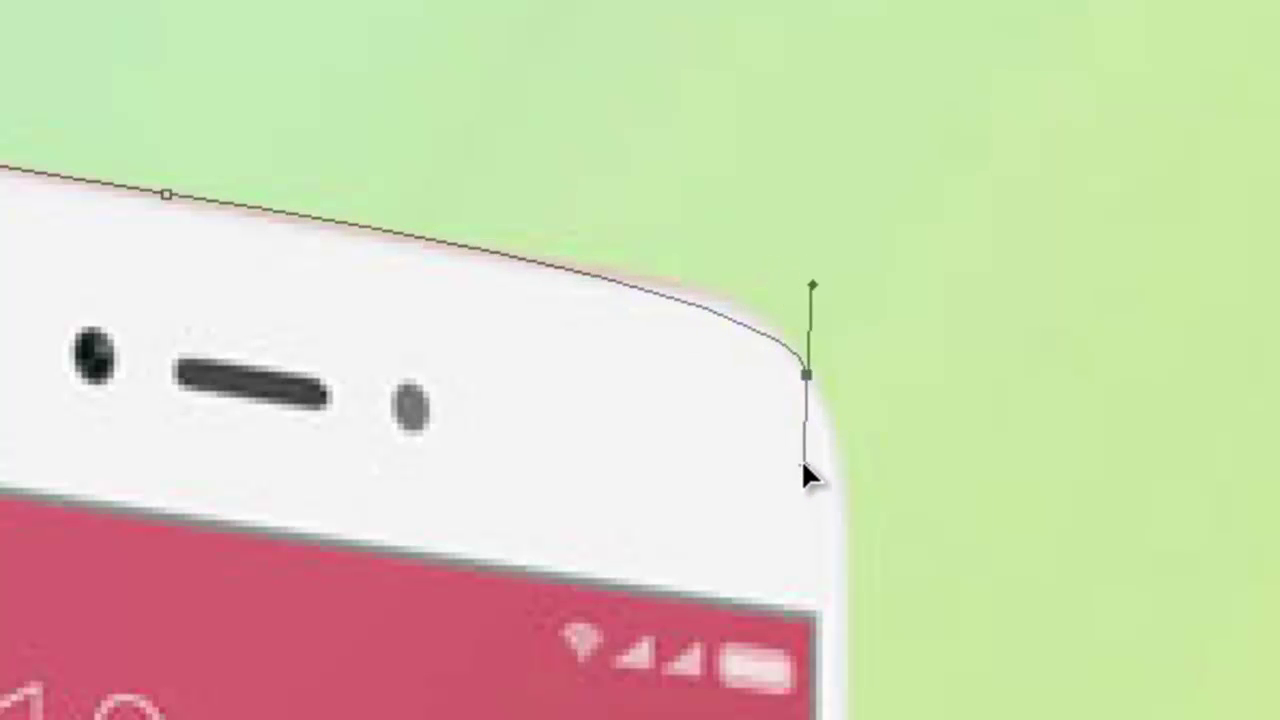
key("ctrl+alt+z")
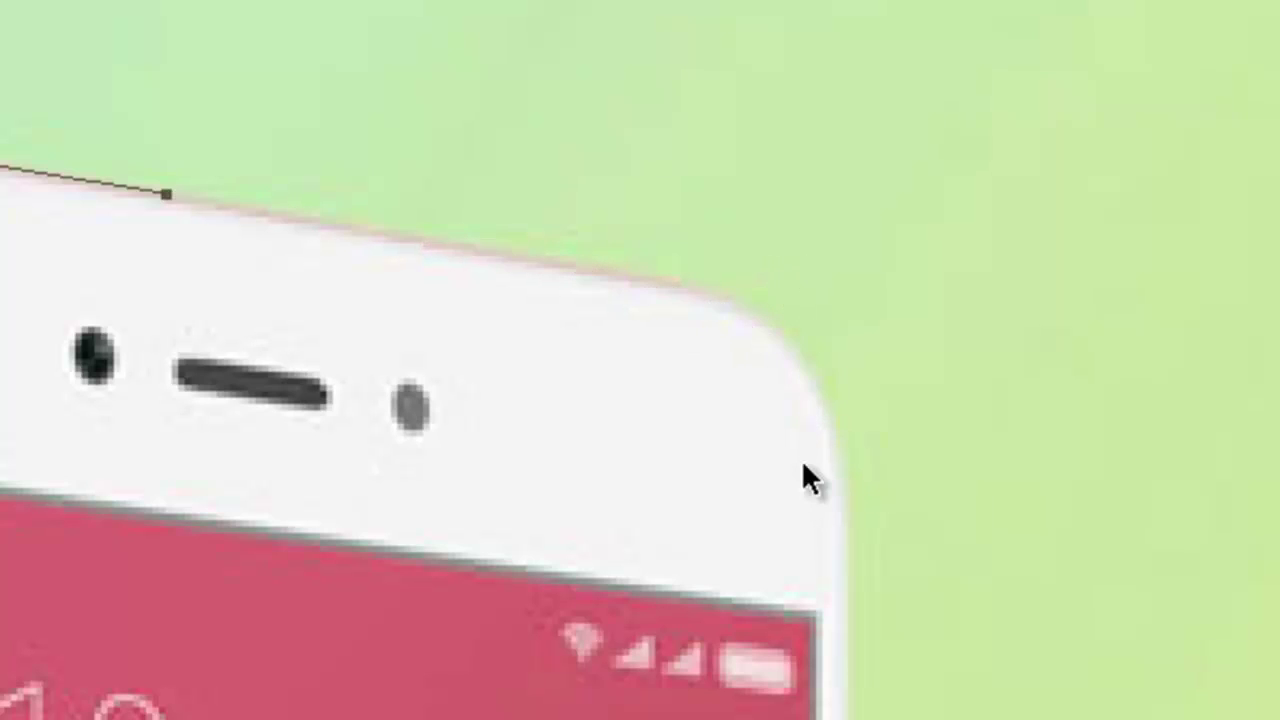
left_click(669, 287)
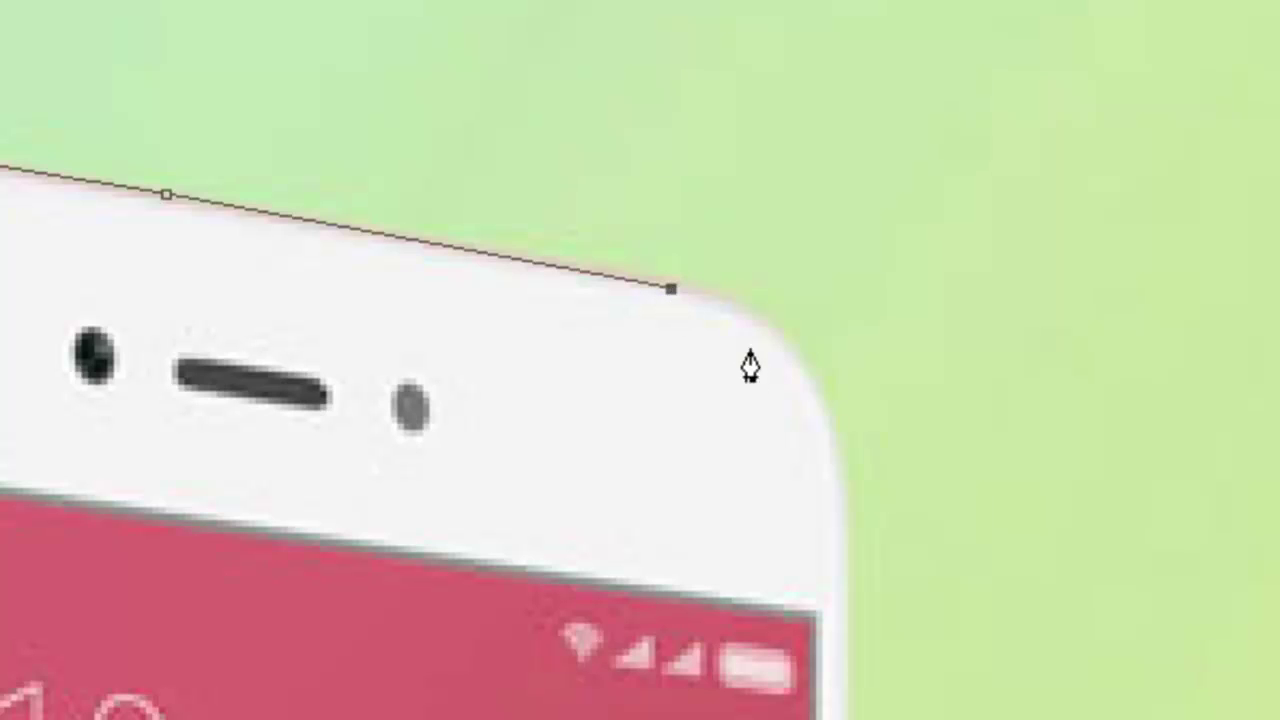
left_click(837, 476)
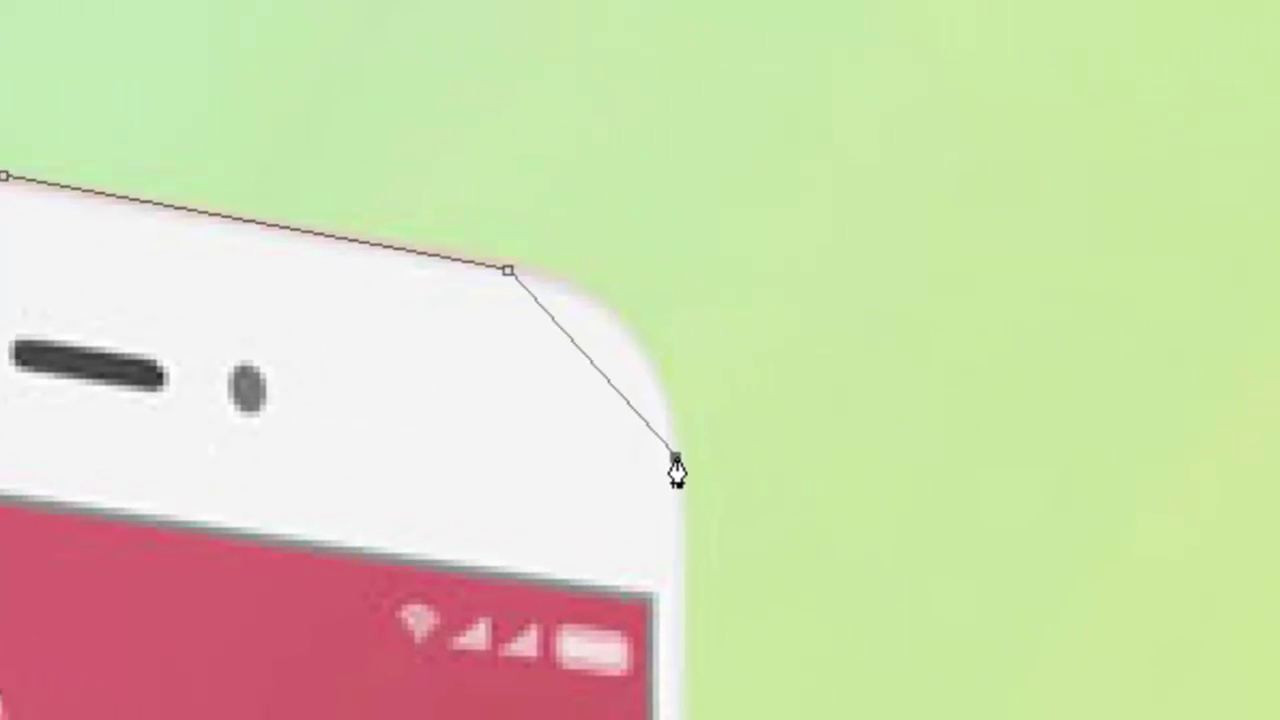
left_click_drag(676, 460, 707, 660)
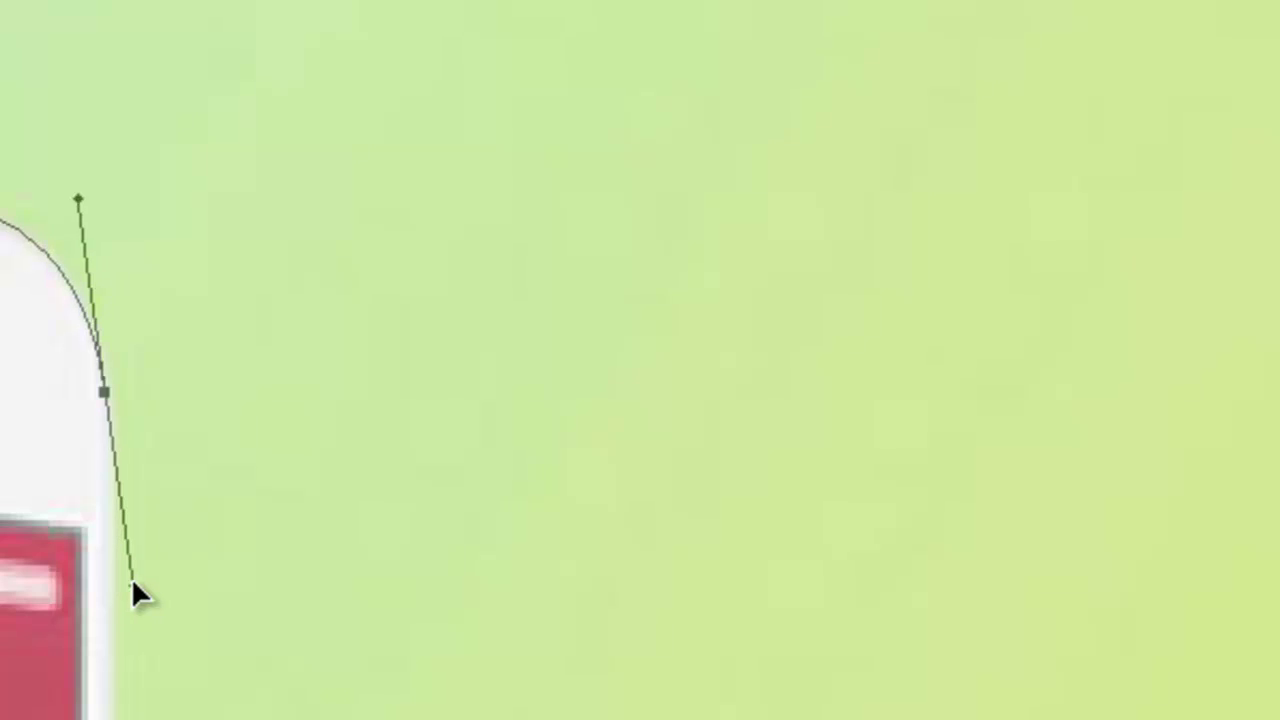
left_click(104, 393, "alt")
Run the path down the white phone's straight right edge with several anchor points, ending just above its lower corner.
left_click_drag(353, 546, 343, 157)
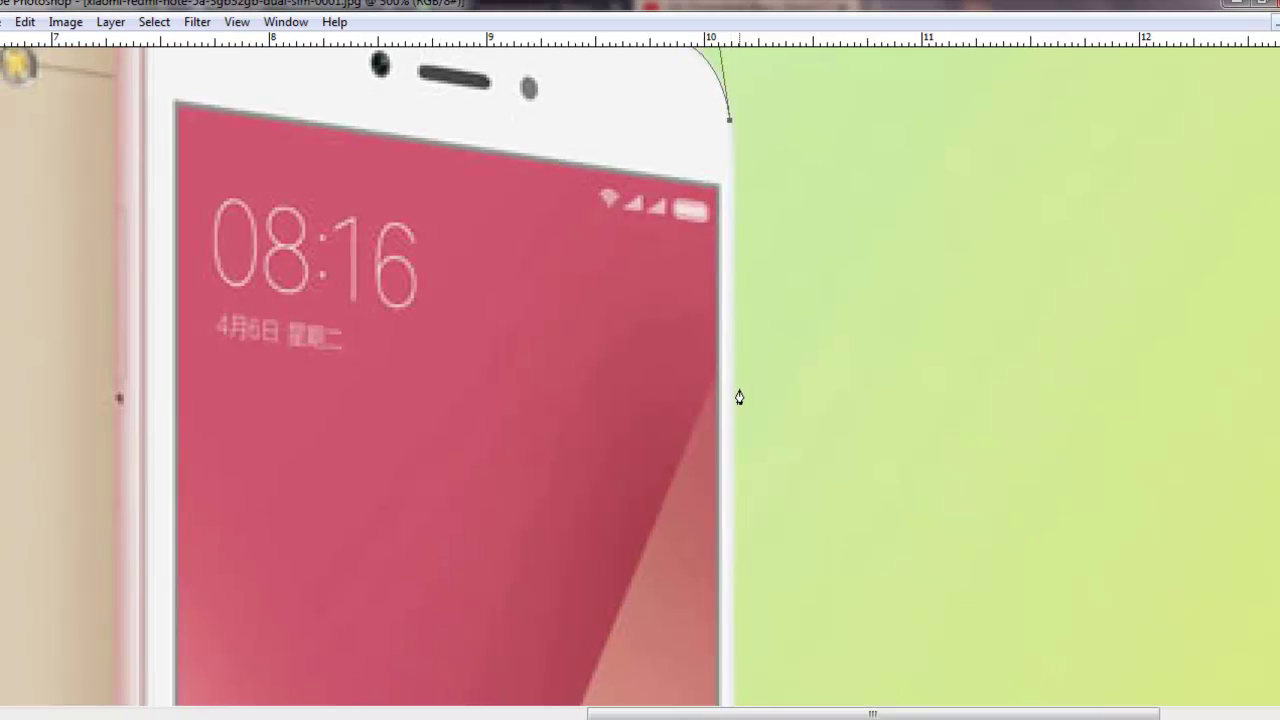
left_click_drag(889, 494, 912, 317)
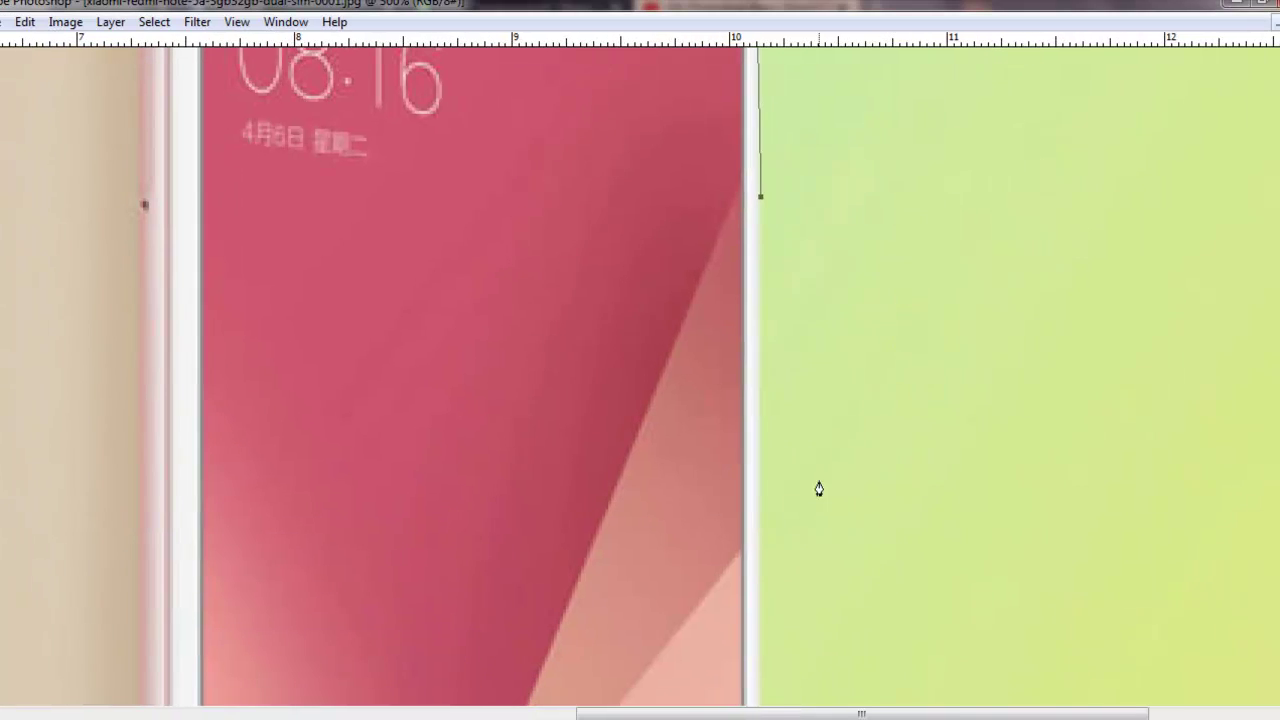
left_click(760, 520)
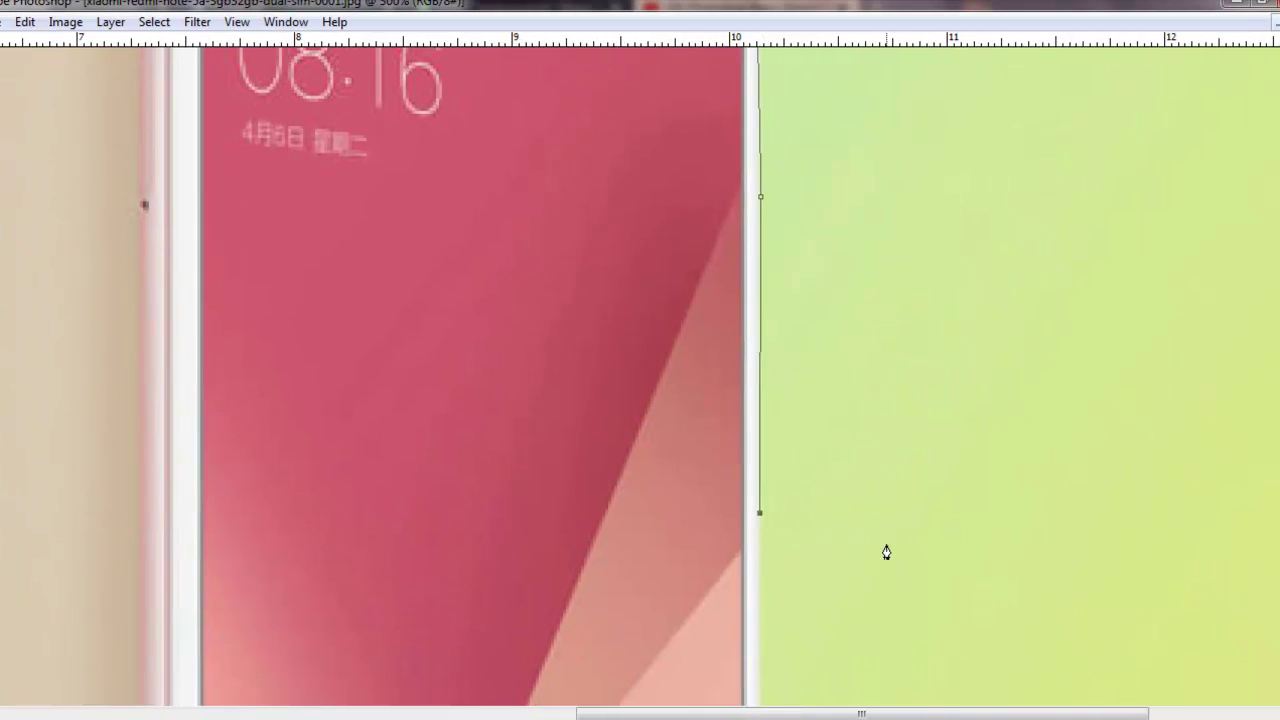
left_click_drag(886, 551, 900, 317)
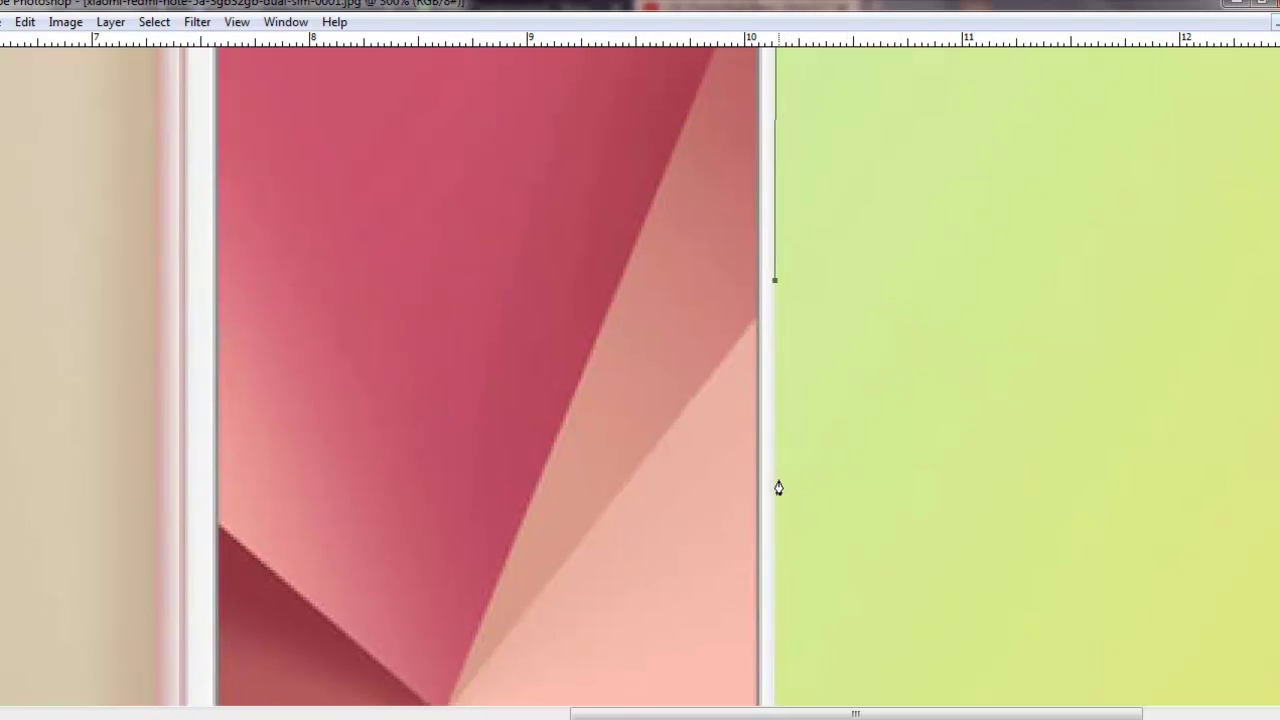
left_click_drag(878, 524, 888, 210)
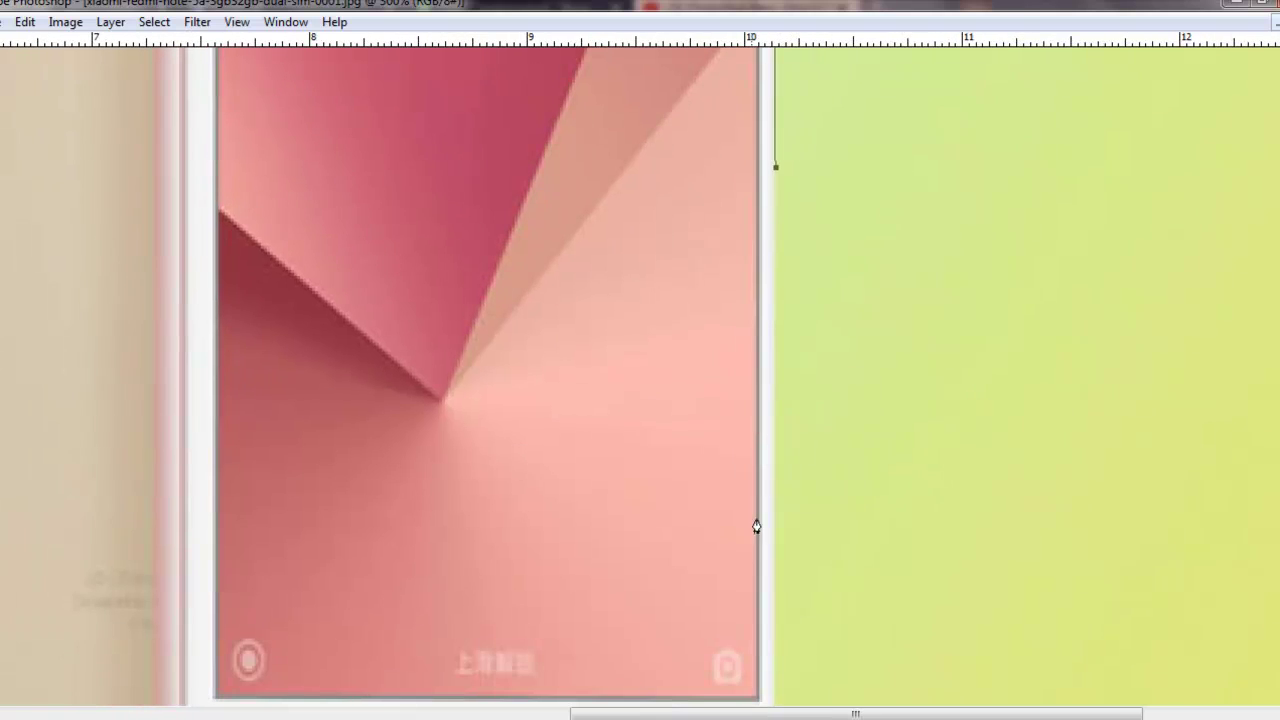
left_click(775, 545)
left_click_drag(905, 584, 931, 382)
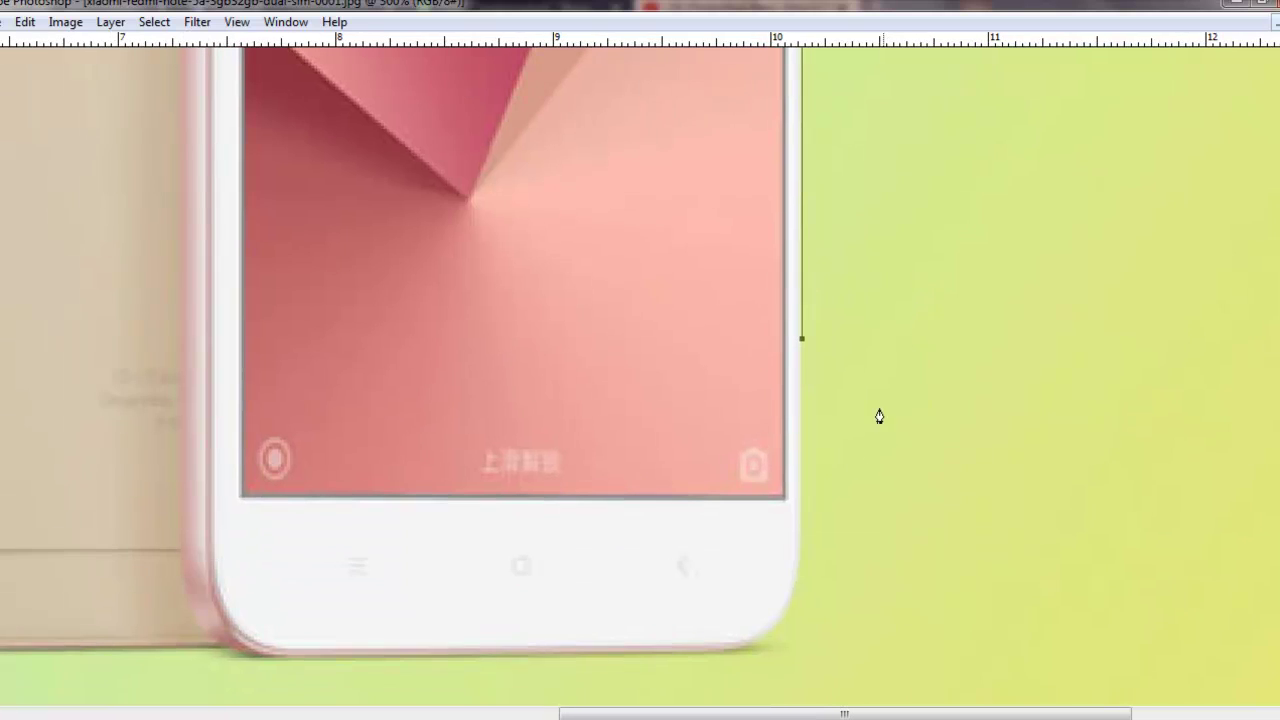
left_click(800, 526)
Curve the path around the white phone's lower-right corner onto its bottom edge and remove the last anchor's outgoing handle.
left_click_drag(877, 554, 913, 312)
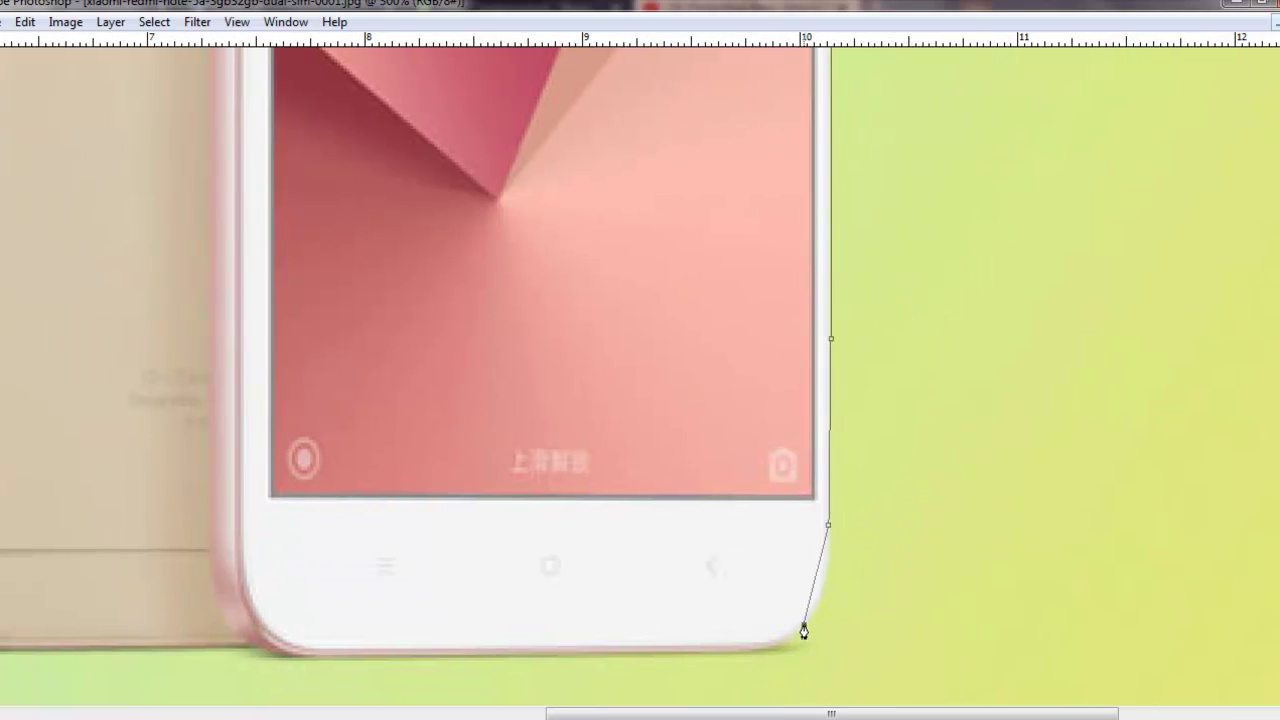
left_click_drag(804, 630, 777, 642)
left_click_drag(737, 634, 597, 651)
key("ctrl+z")
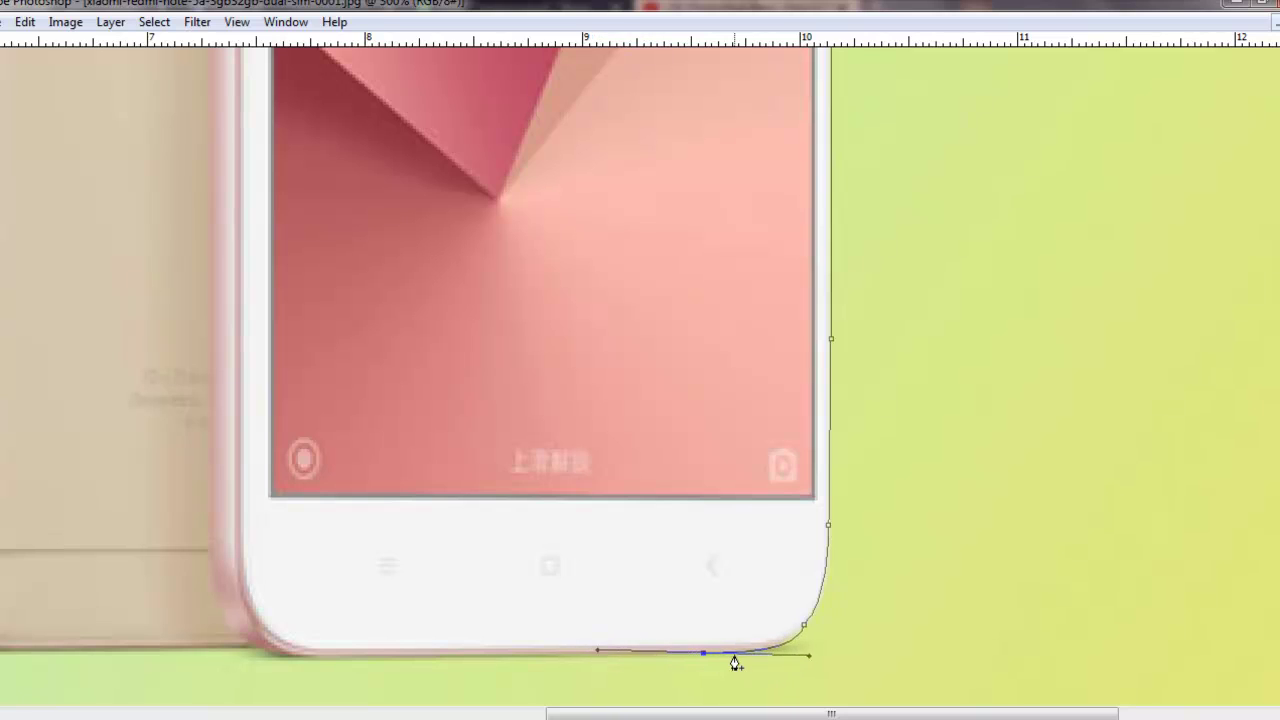
left_click(703, 653, "alt")
Trace the white phone's bottom edge and curve the path up its lower-left corner to meet the gold phone.
left_click_drag(671, 534, 1036, 414)
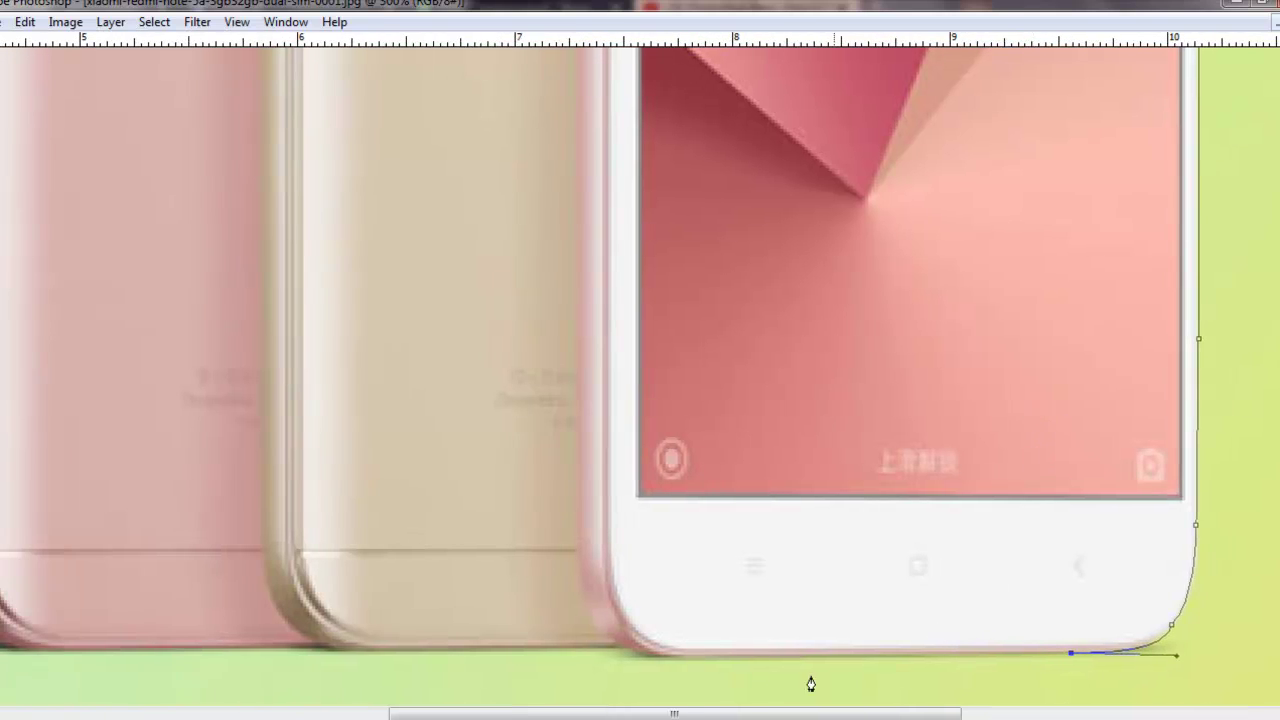
left_click(684, 658)
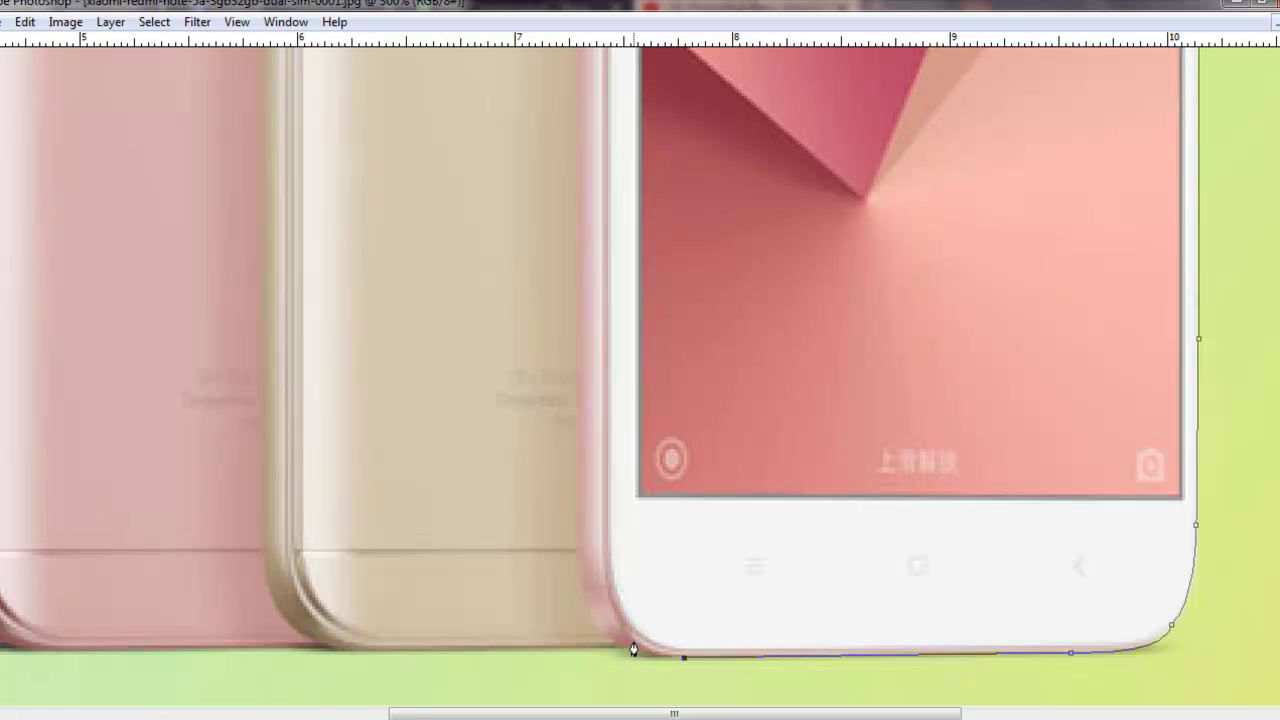
left_click_drag(633, 656, 627, 625)
left_click(378, 652)
left_click_drag(506, 543, 794, 525)
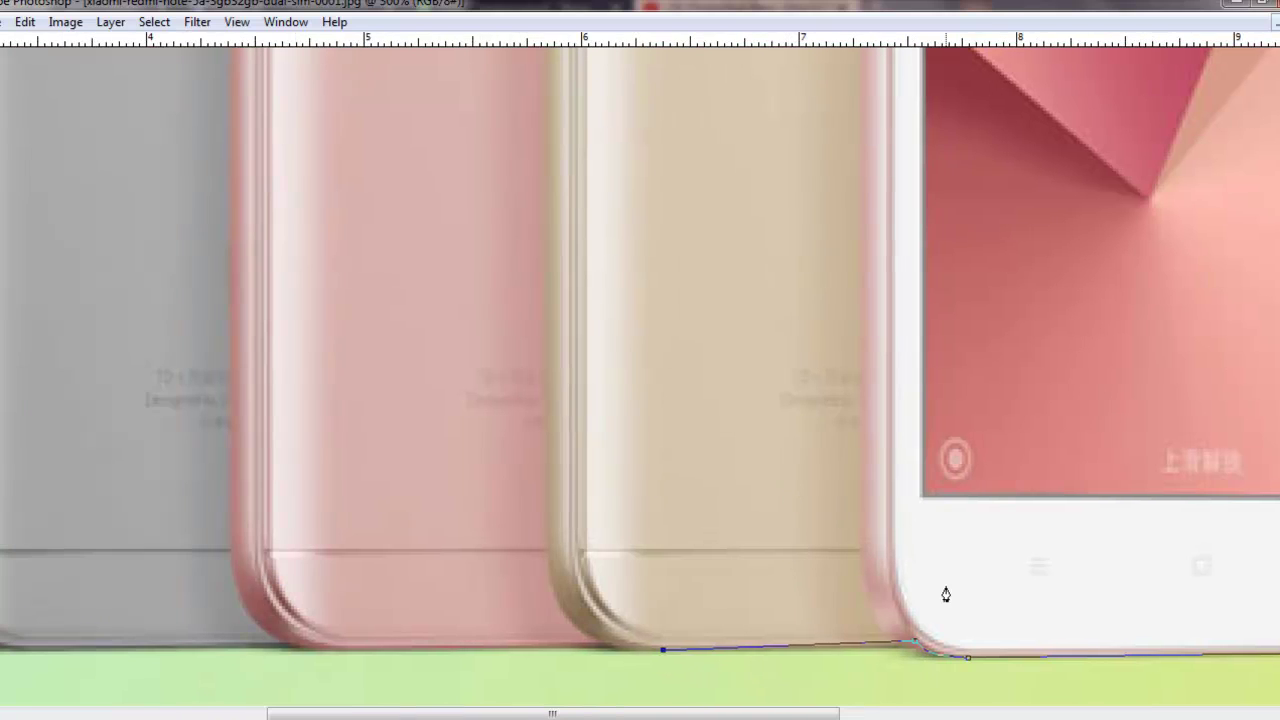
key("ctrl+alt+z")
key("ctrl+alt+z")
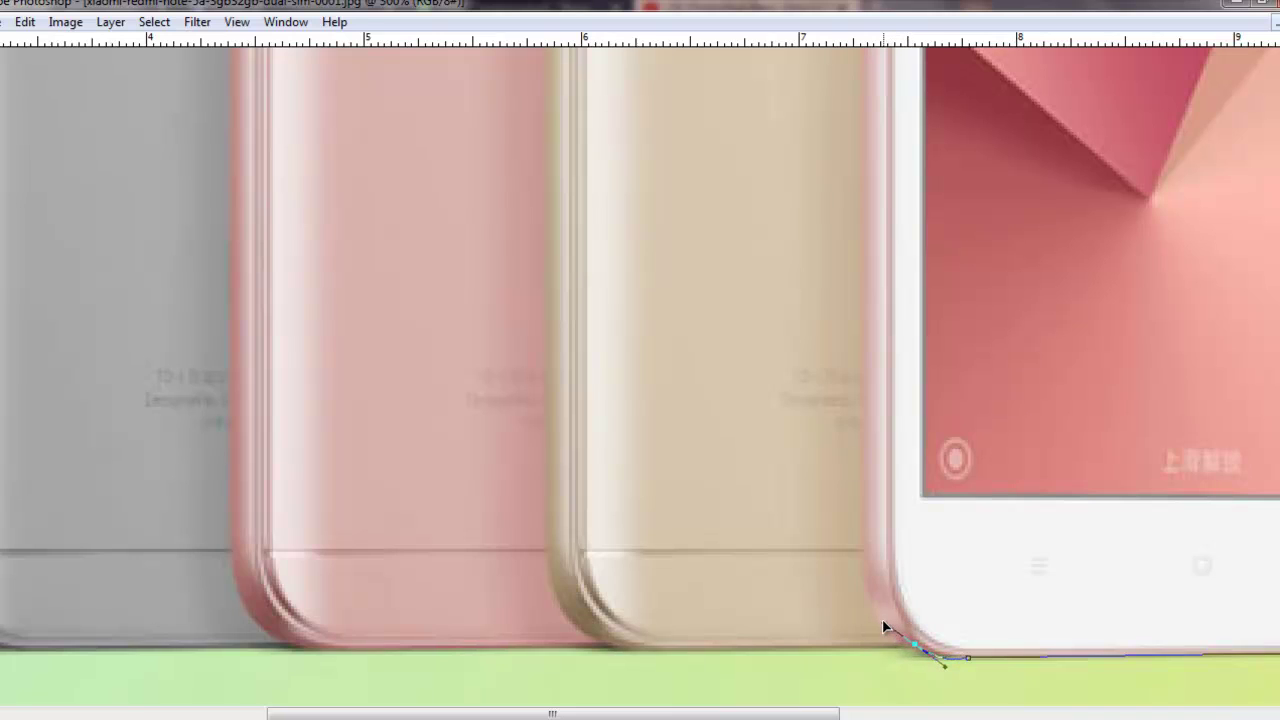
Continue the path along the bottom edges and lower-left corners of the gold and pink phones, reaching the grey phone.
left_click(649, 653)
left_click_drag(581, 624, 813, 565)
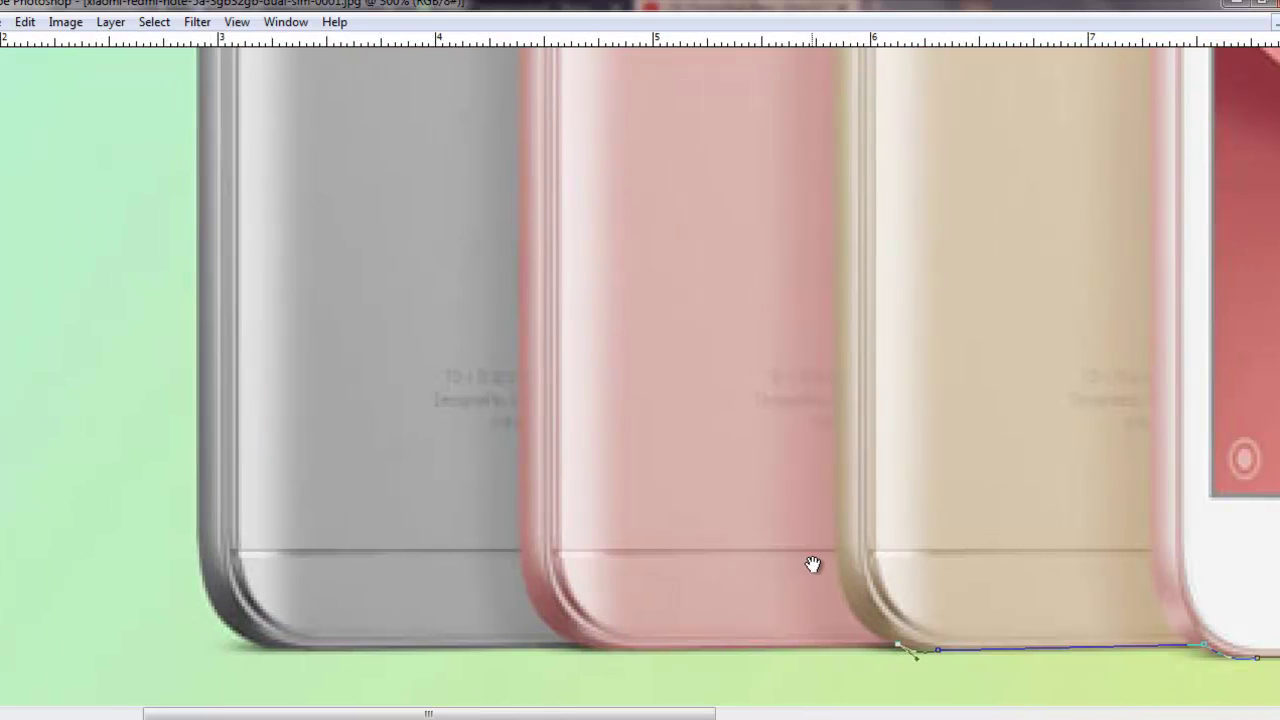
left_click(607, 655)
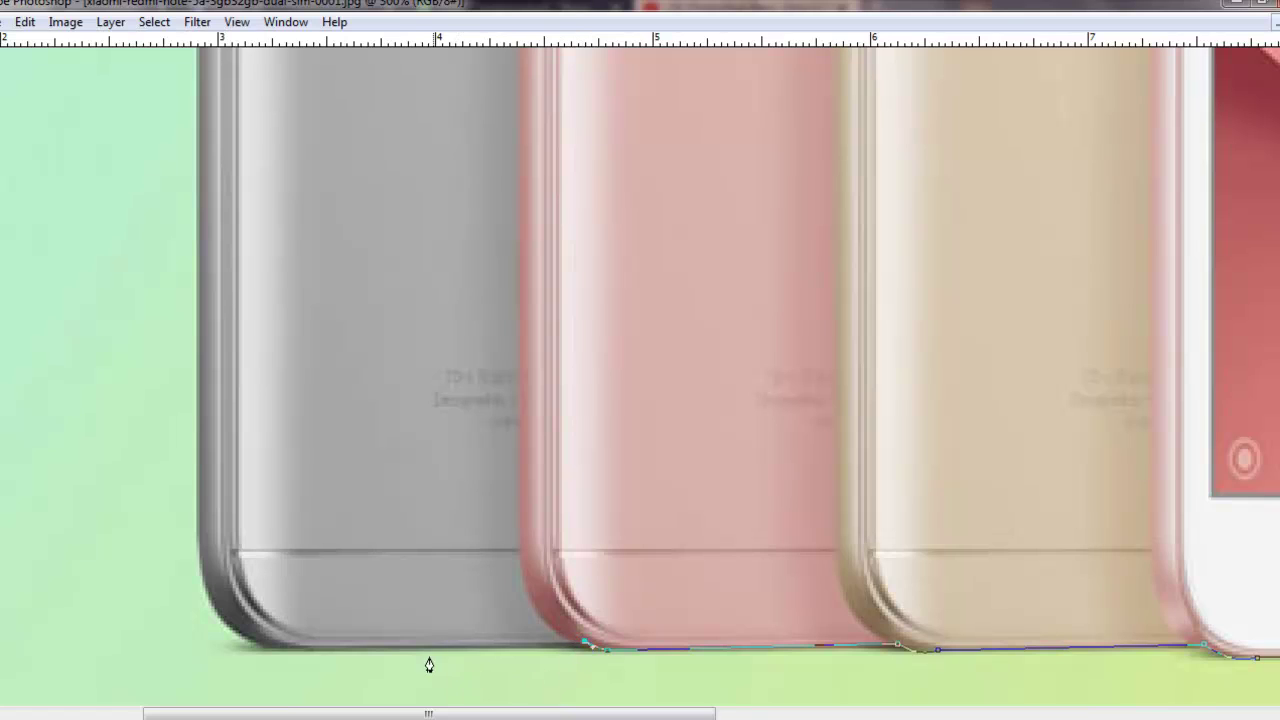
Curve the path around the grey phone's lower-left corner onto its left edge, removing the corner anchor's outgoing handle.
key("ctrl+z")
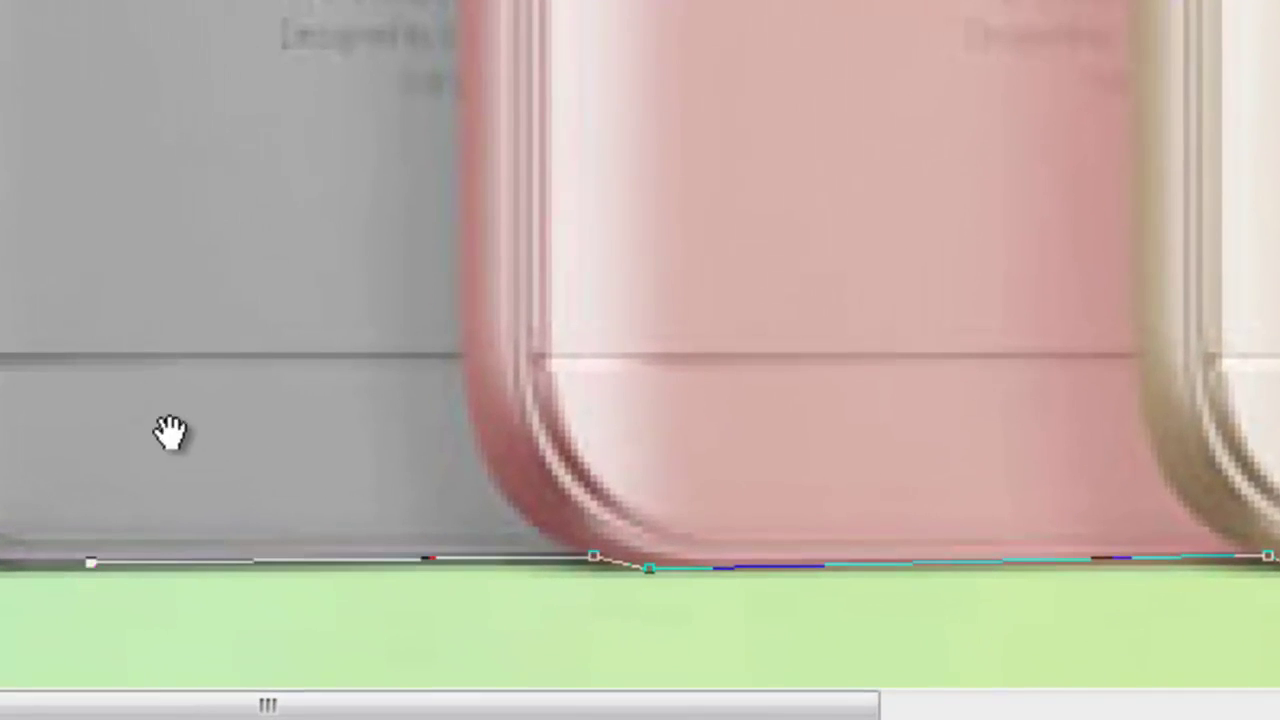
left_click_drag(170, 430, 797, 389)
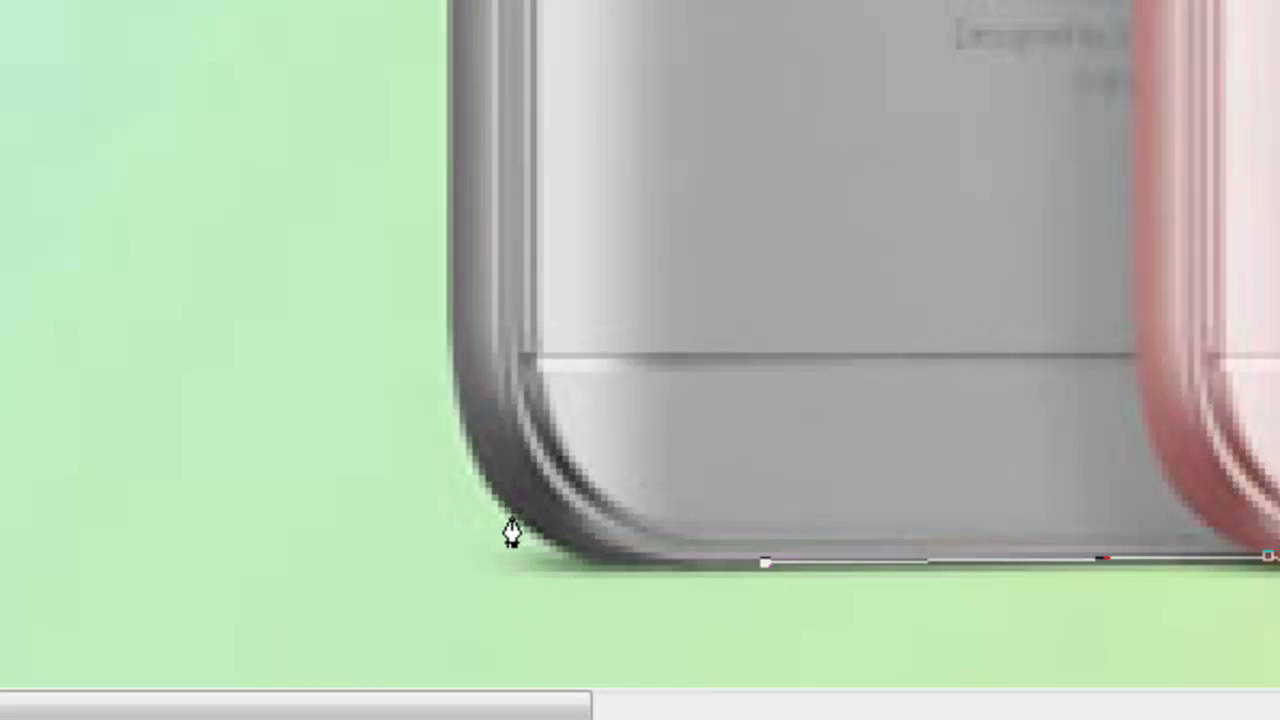
left_click_drag(512, 520, 456, 443)
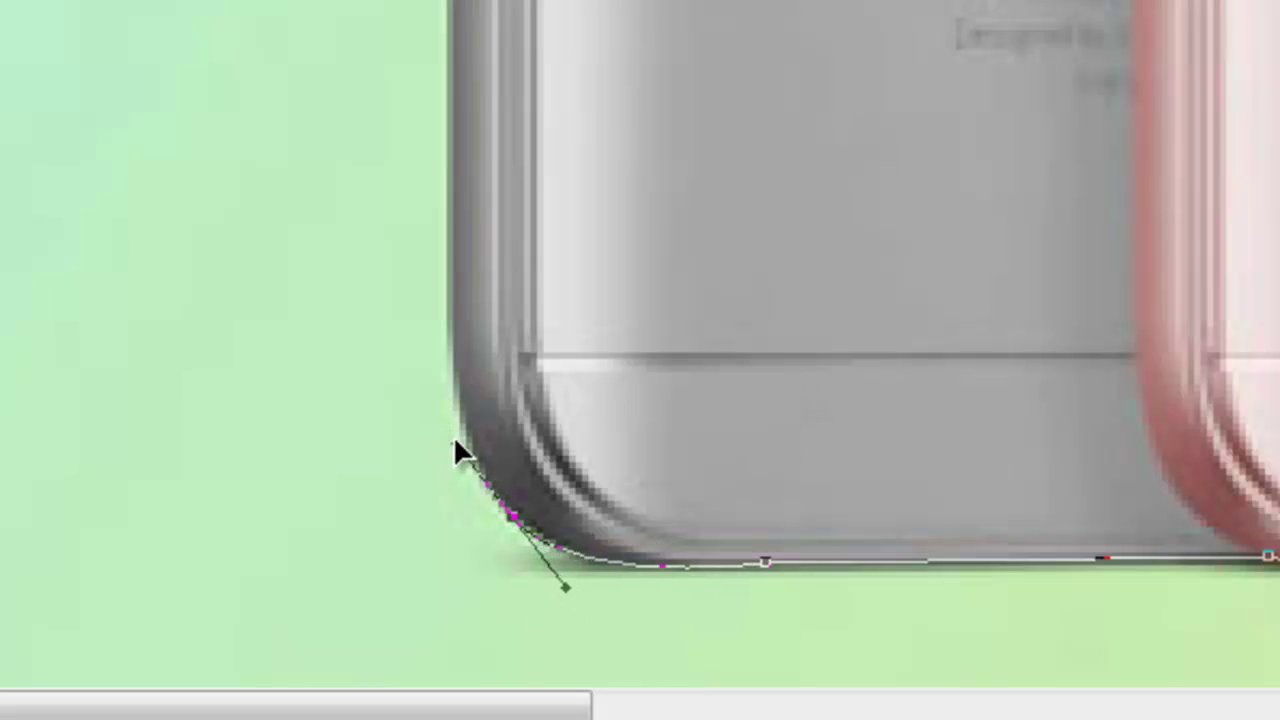
left_click(508, 530, "alt")
left_click_drag(692, 97, 695, 323)
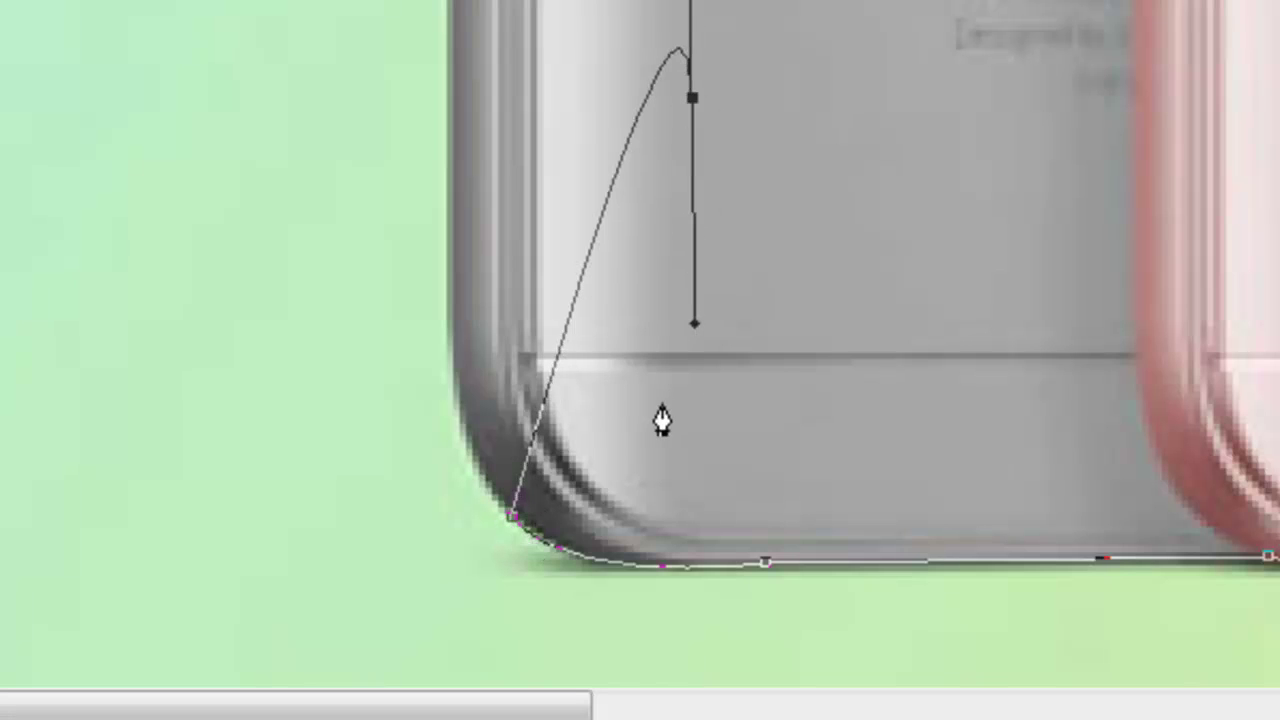
key("ctrl+z")
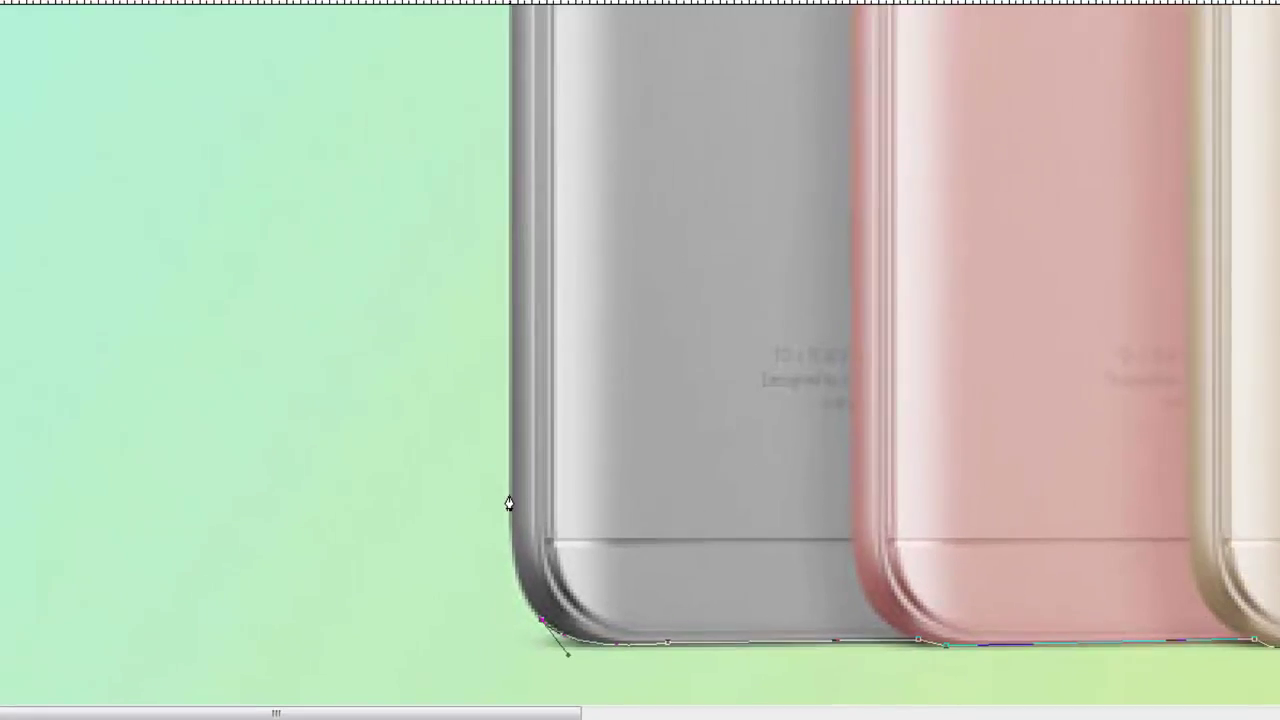
left_click_drag(510, 496, 516, 414)
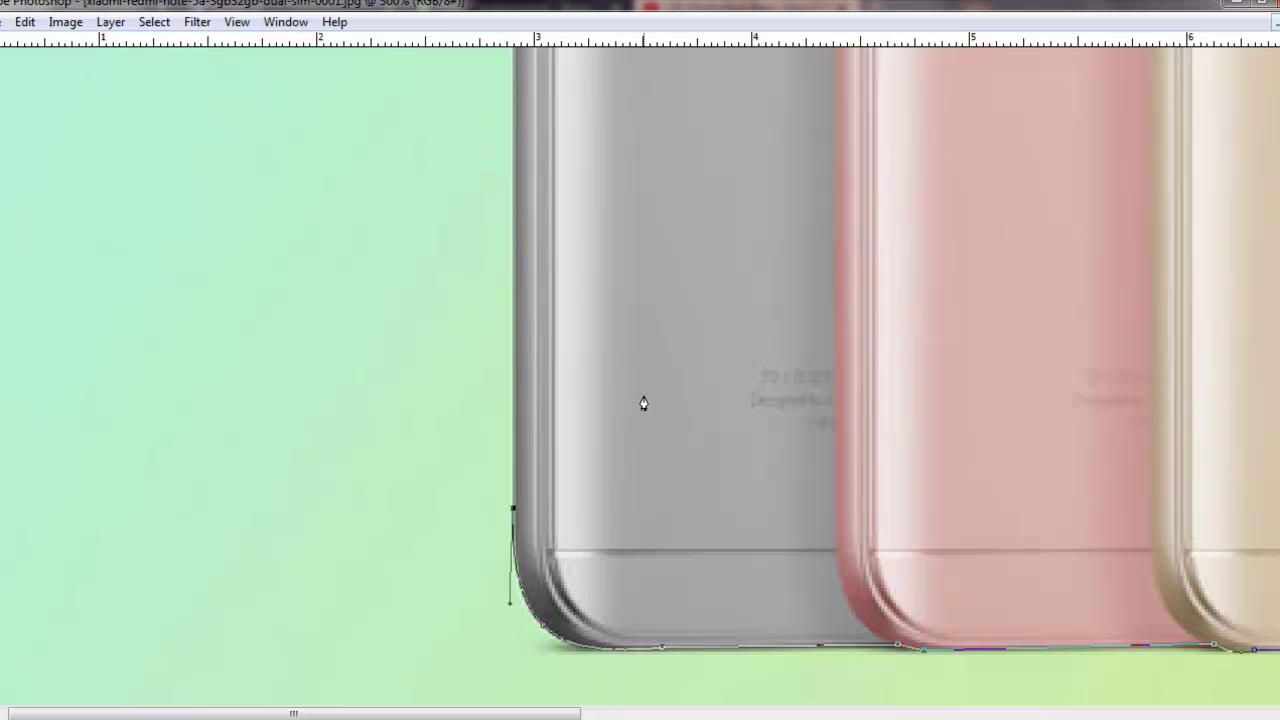
Run the path up the grey phone's straight left edge with anchor points, ending just below the lower side button.
scroll(643, 403, "up", 3)
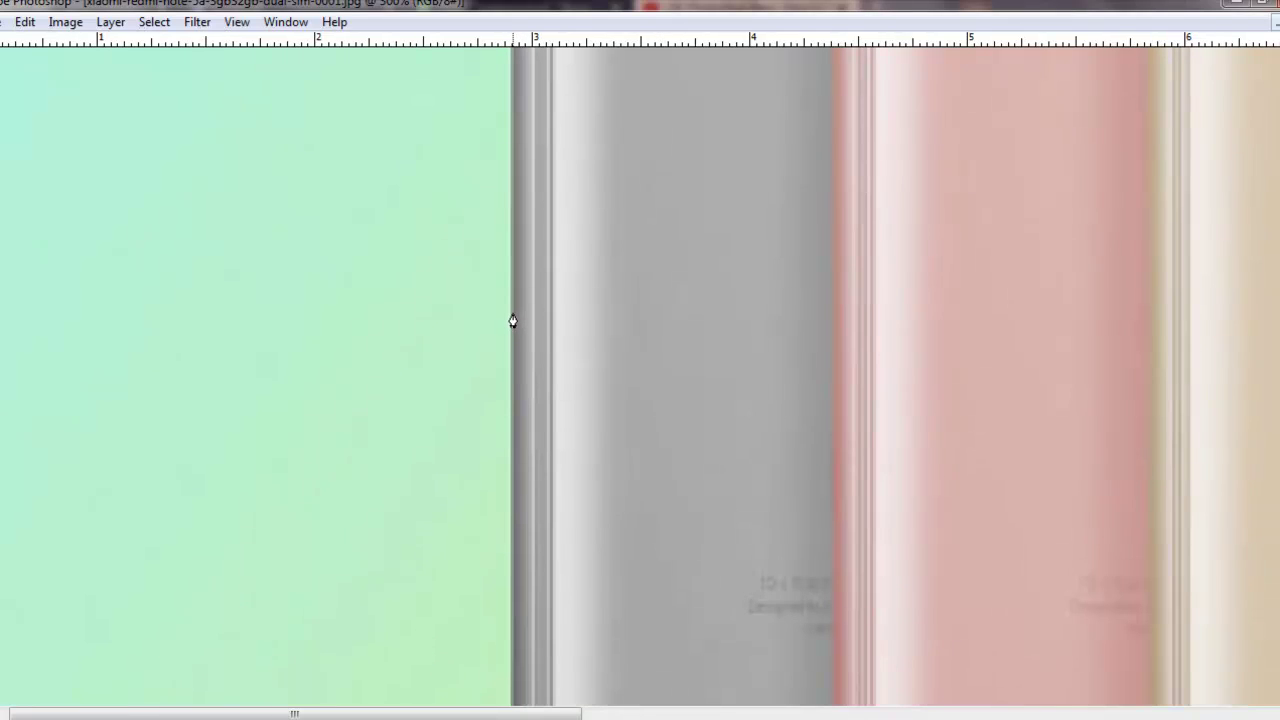
left_click(511, 319)
left_click_drag(614, 238, 609, 503)
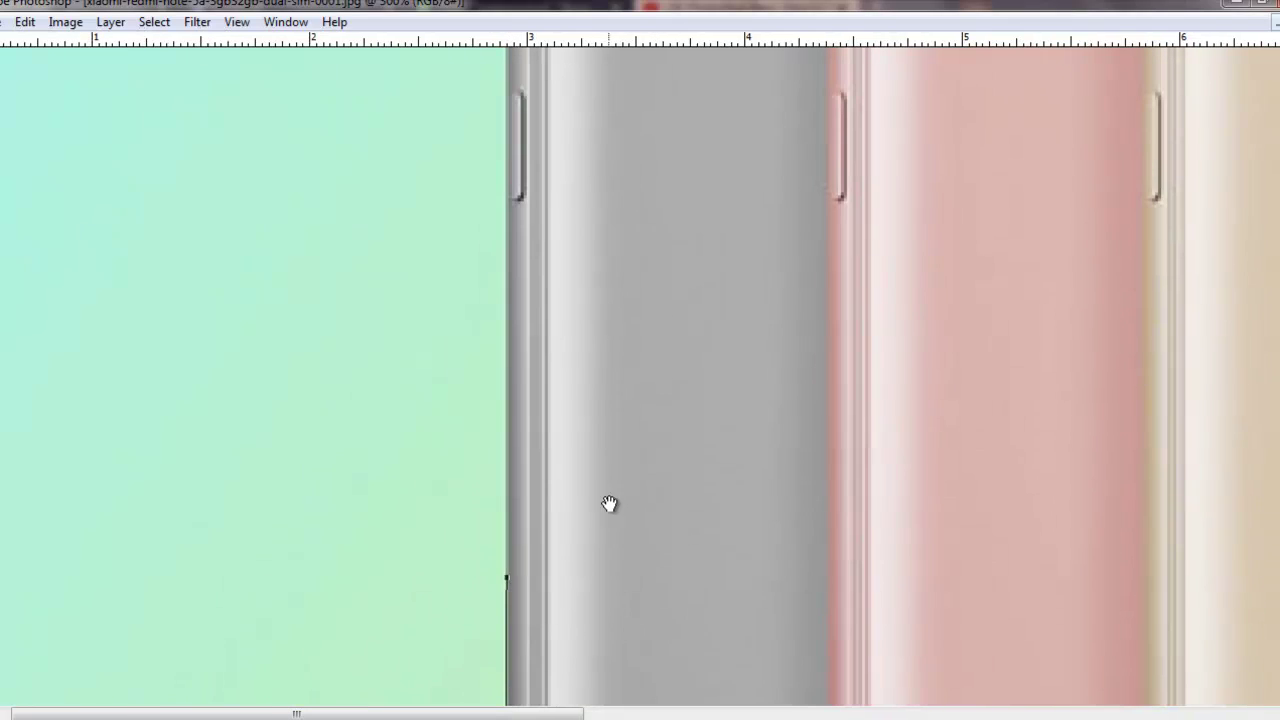
left_click(504, 250)
key("ctrl+z")
left_click(506, 244)
Add an anchor point beside the grey phone's upper side button and close the path at its starting anchor.
left_click_drag(651, 190, 670, 467)
left_click_drag(651, 195, 650, 305)
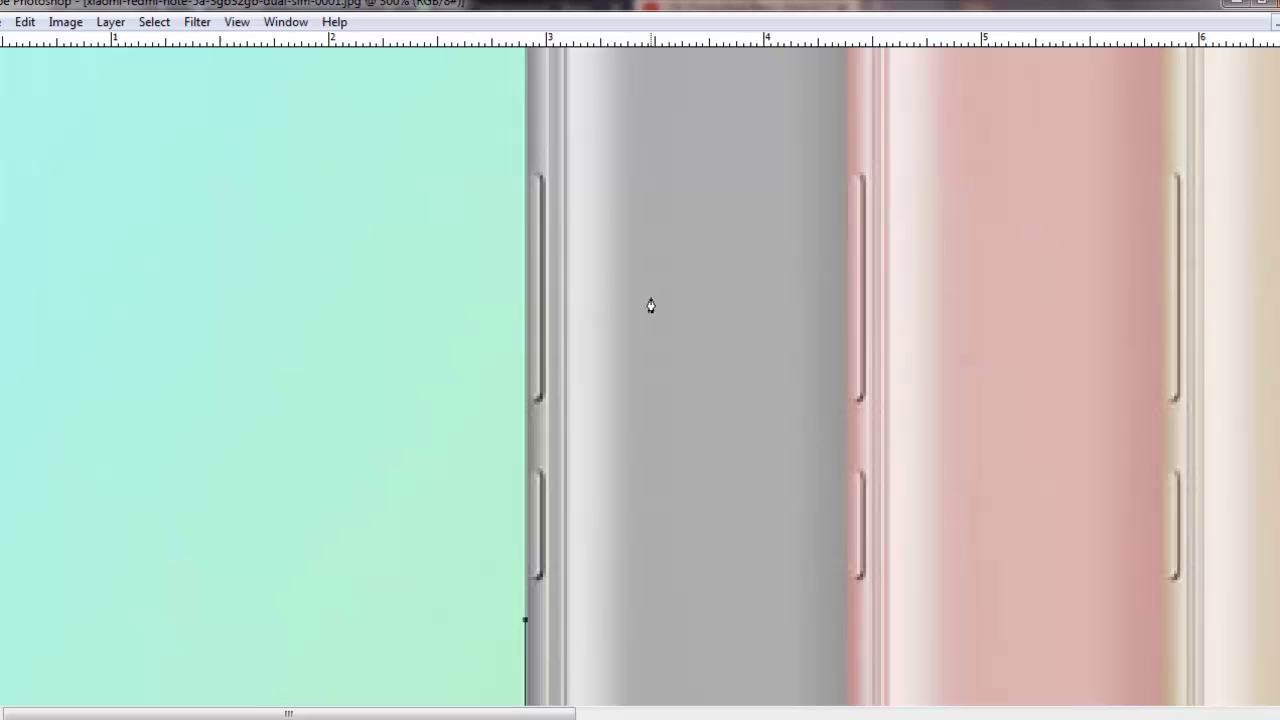
left_click(525, 212)
left_click_drag(668, 163, 678, 404)
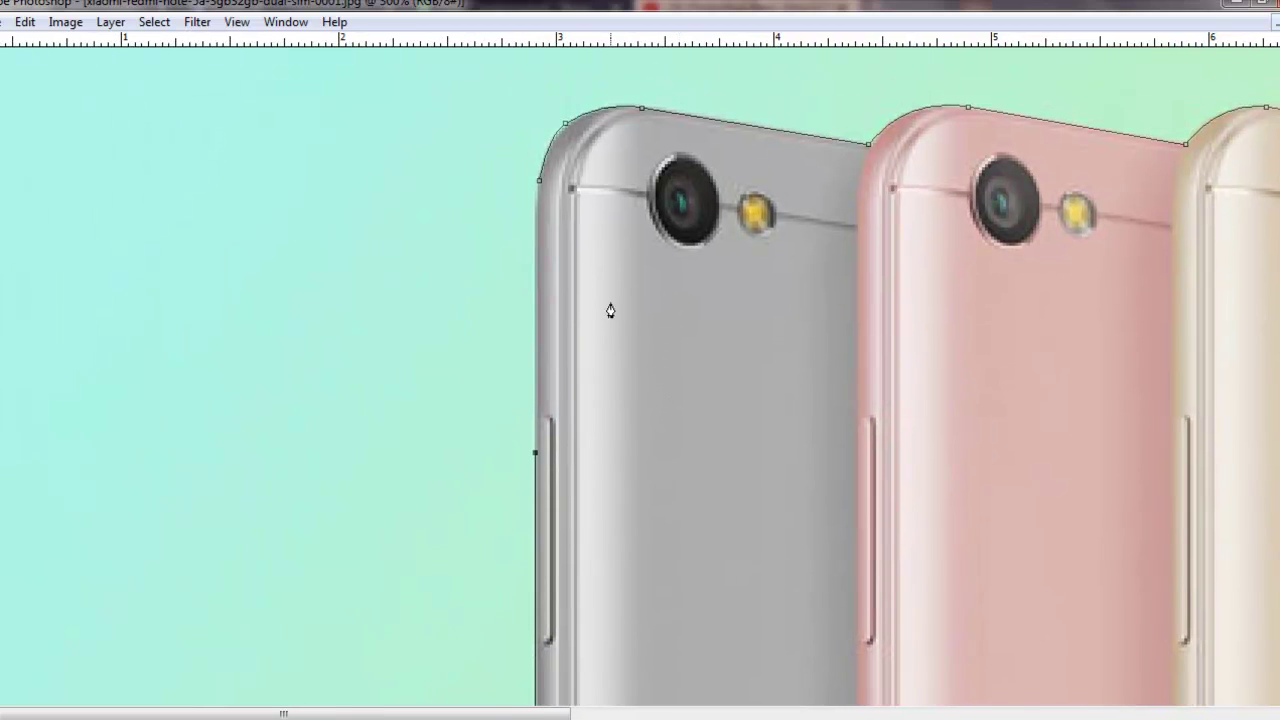
left_click(539, 187)
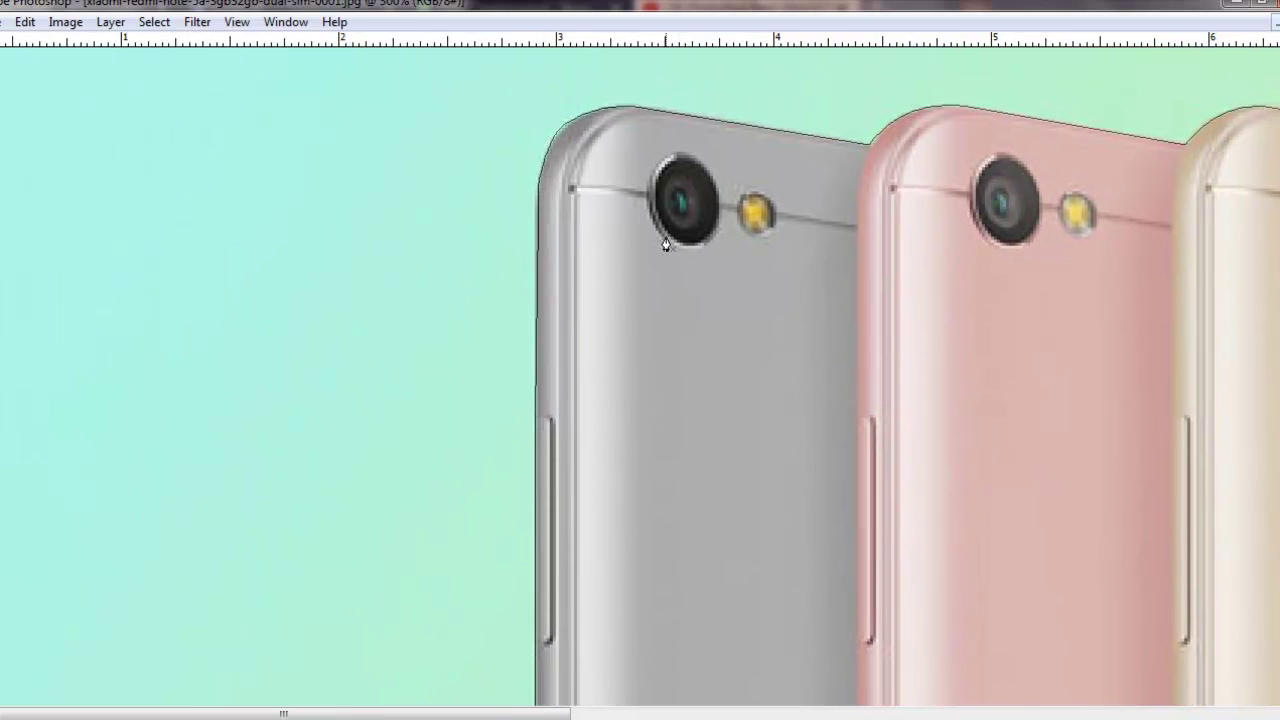
Convert the closed phone outline path into a selection and bring the hidden tool palettes back.
key("ctrl+minus")
key("ctrl+minus")
key("ctrl+minus")
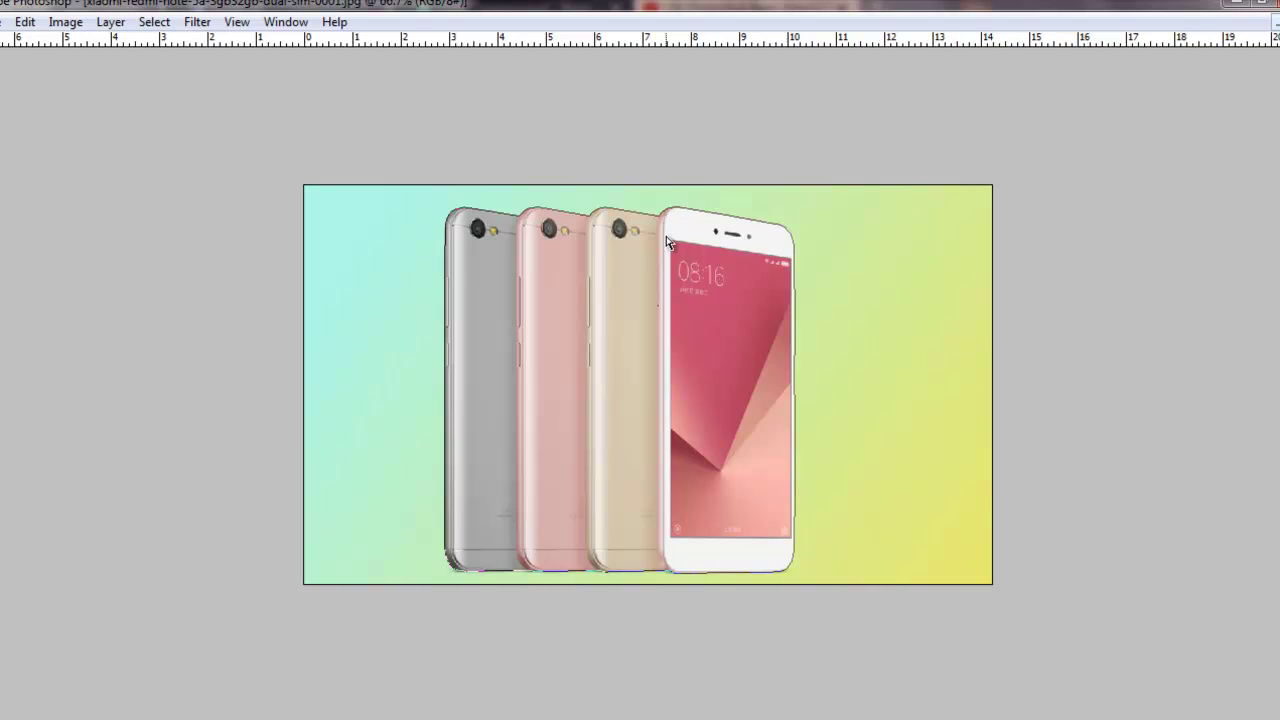
key("ctrl+Return")
key("Tab")
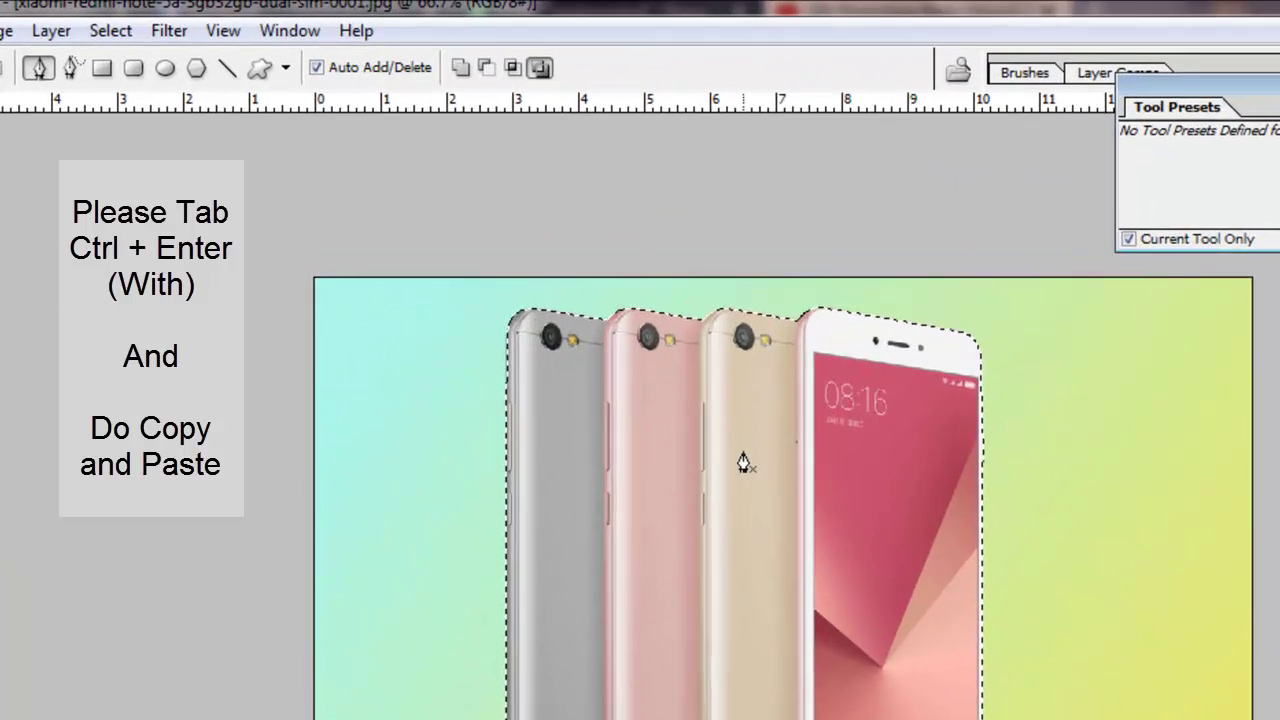
Try to remove the gradient background by inverting the phone selection and clearing it on the Background layer.
left_click(158, 36)
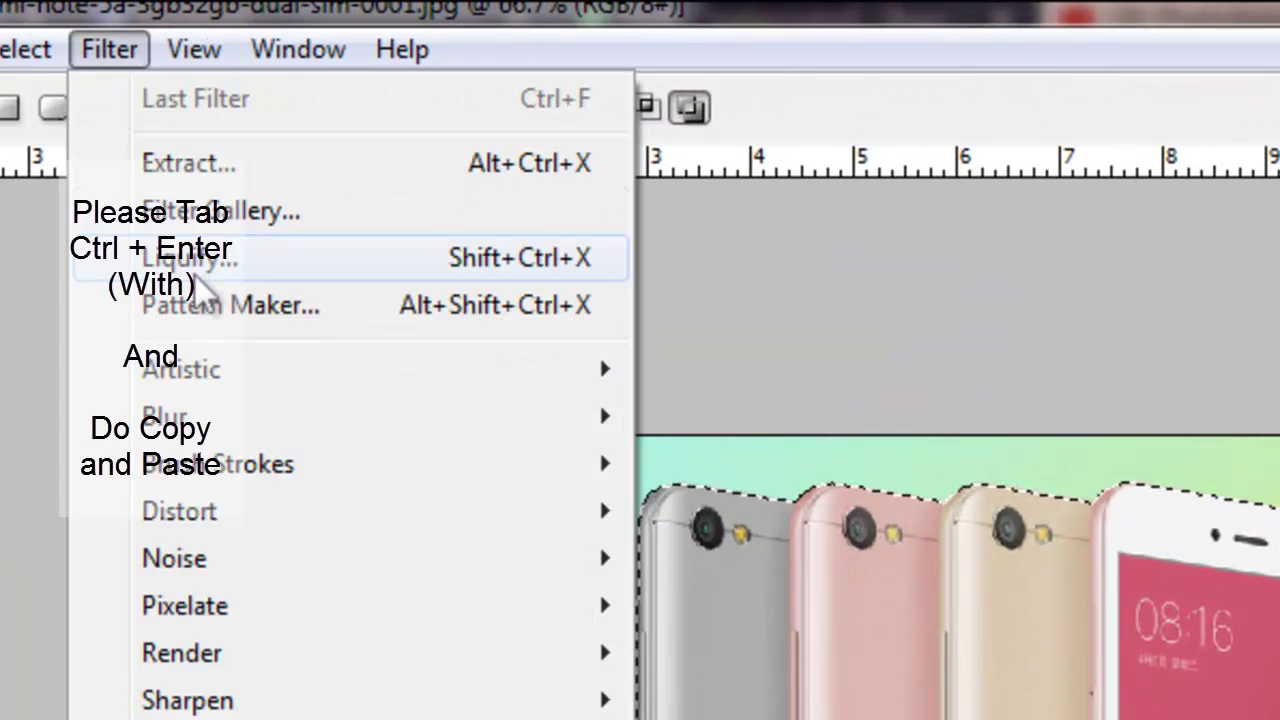
mouse_move(22, 36)
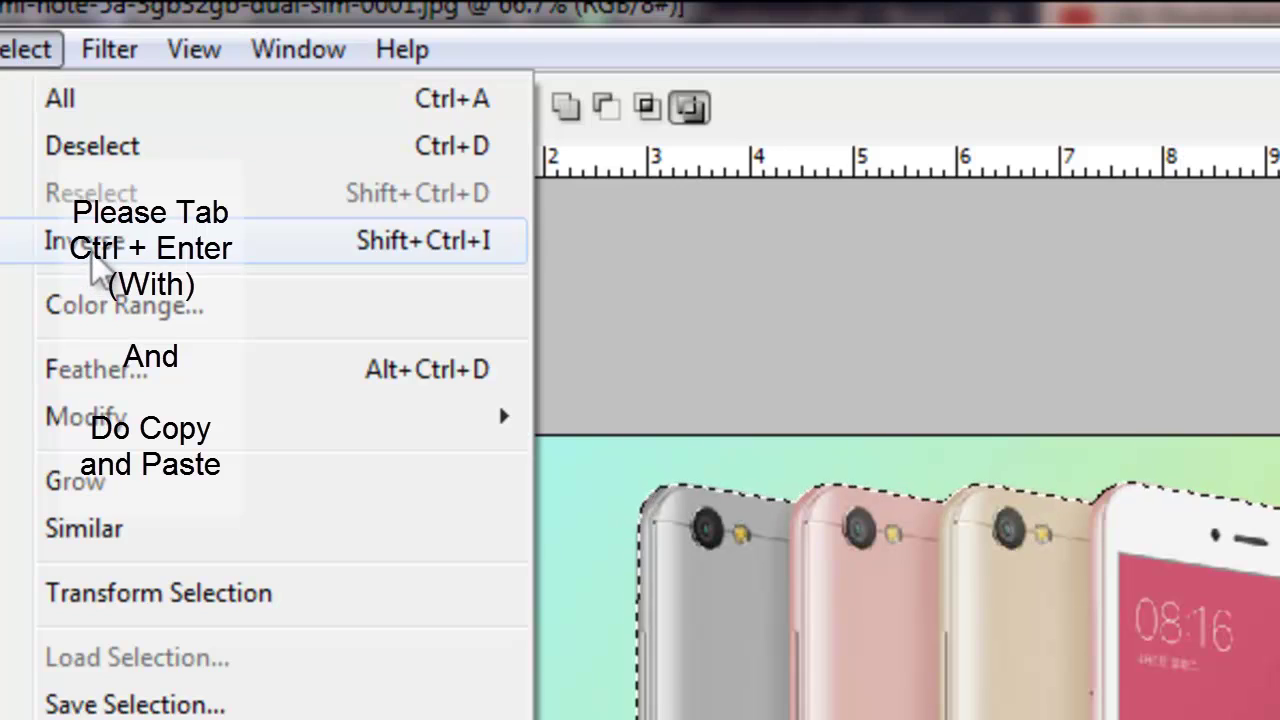
left_click(92, 266)
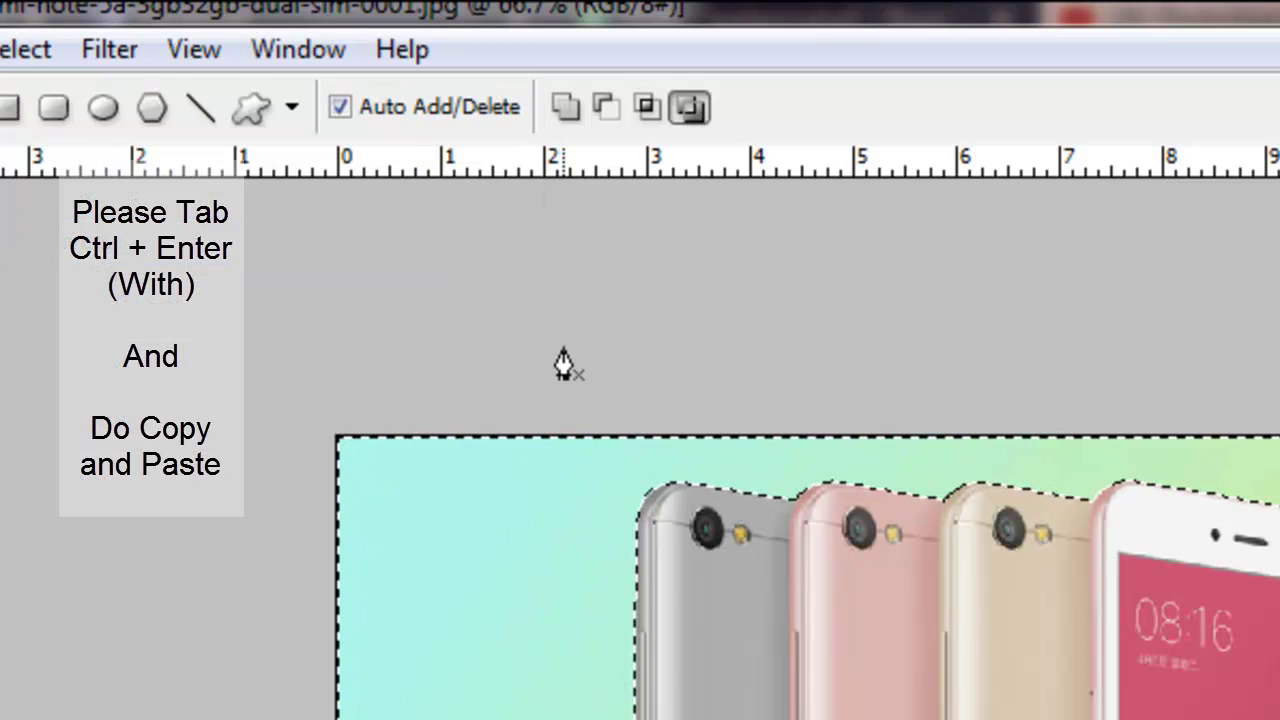
key("Delete")
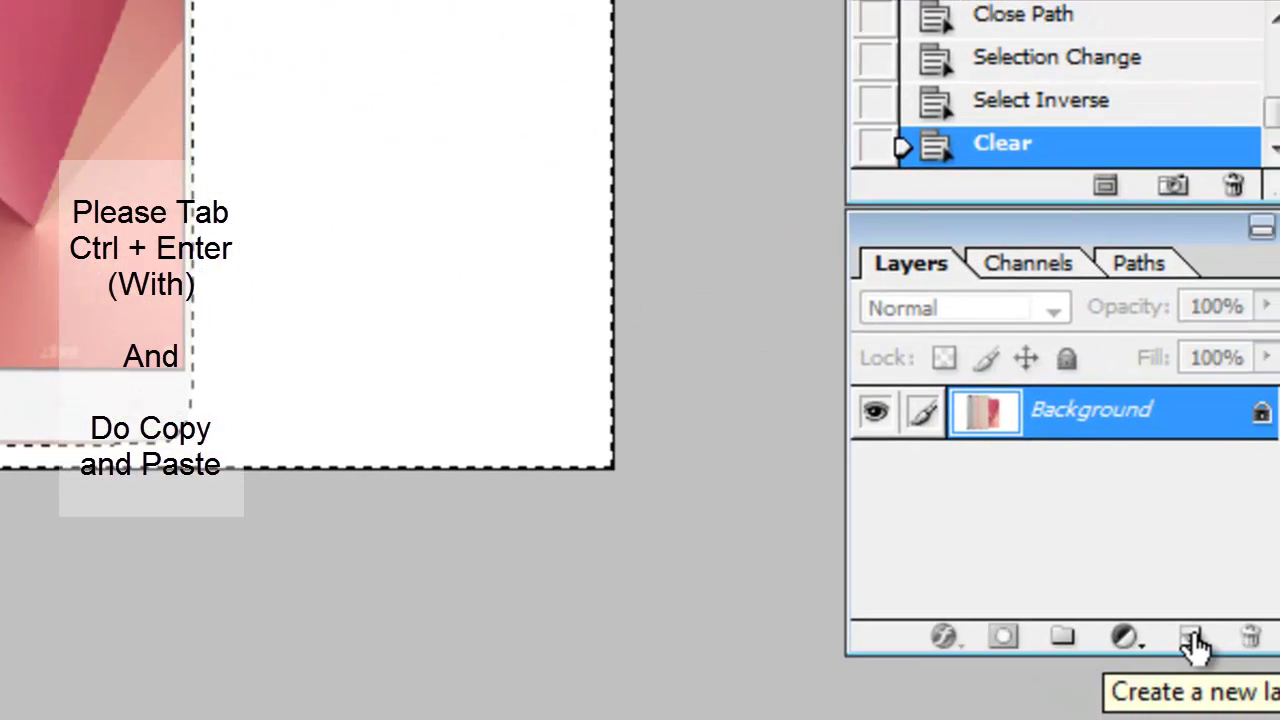
Add a new empty layer and switch the Background layer's visibility off and on to check the cutout.
left_click(1190, 638)
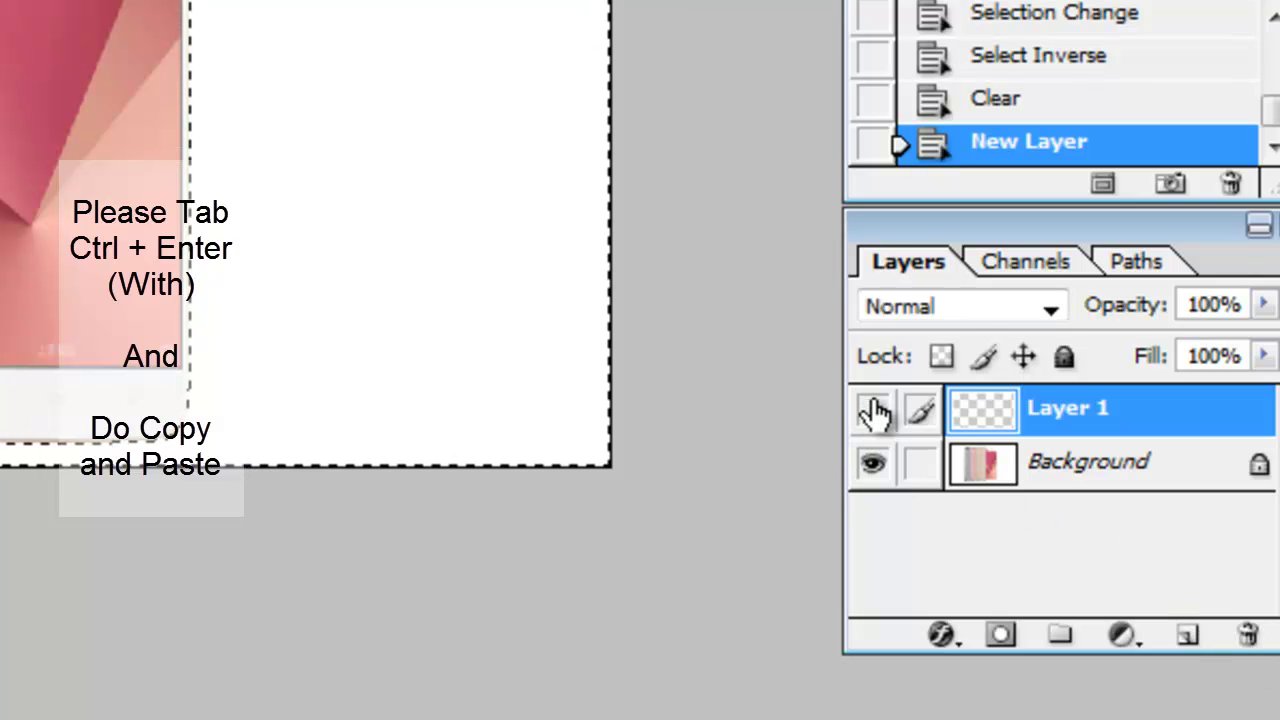
left_click(870, 468)
left_click(872, 470)
left_click(871, 466)
left_click(871, 466)
left_click(871, 466)
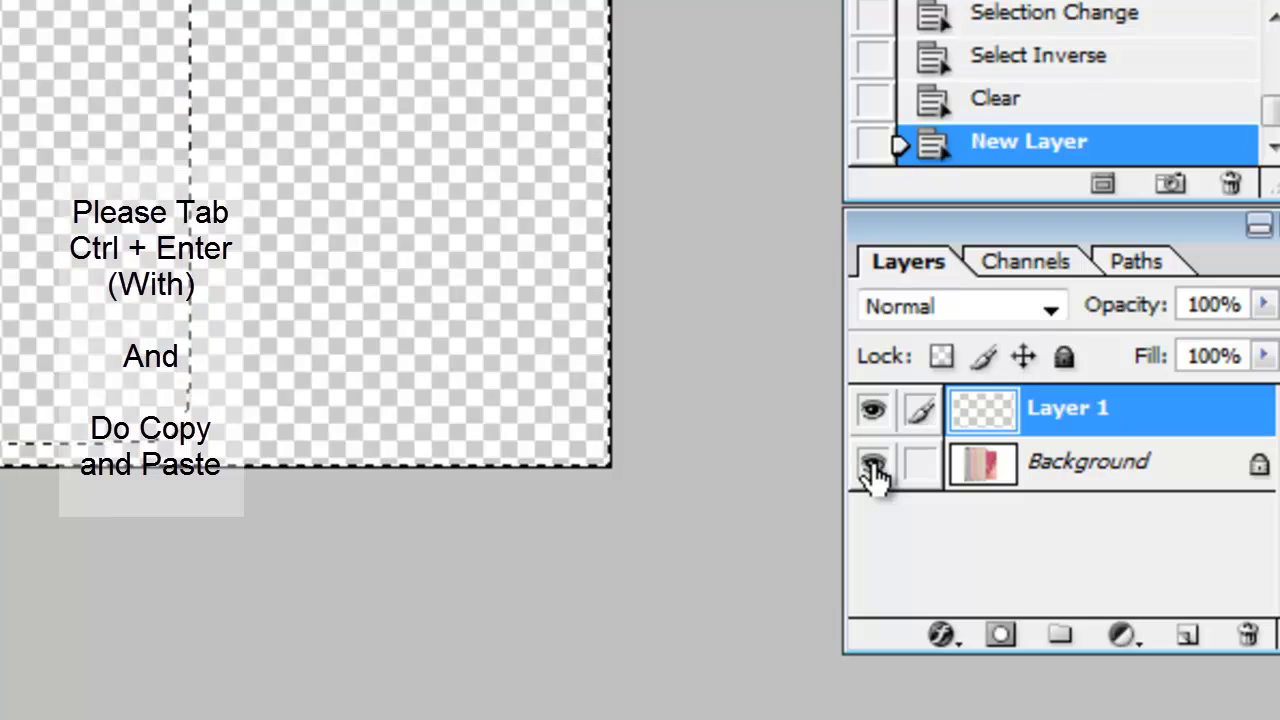
left_click(871, 467)
left_click(871, 467)
left_click(871, 467)
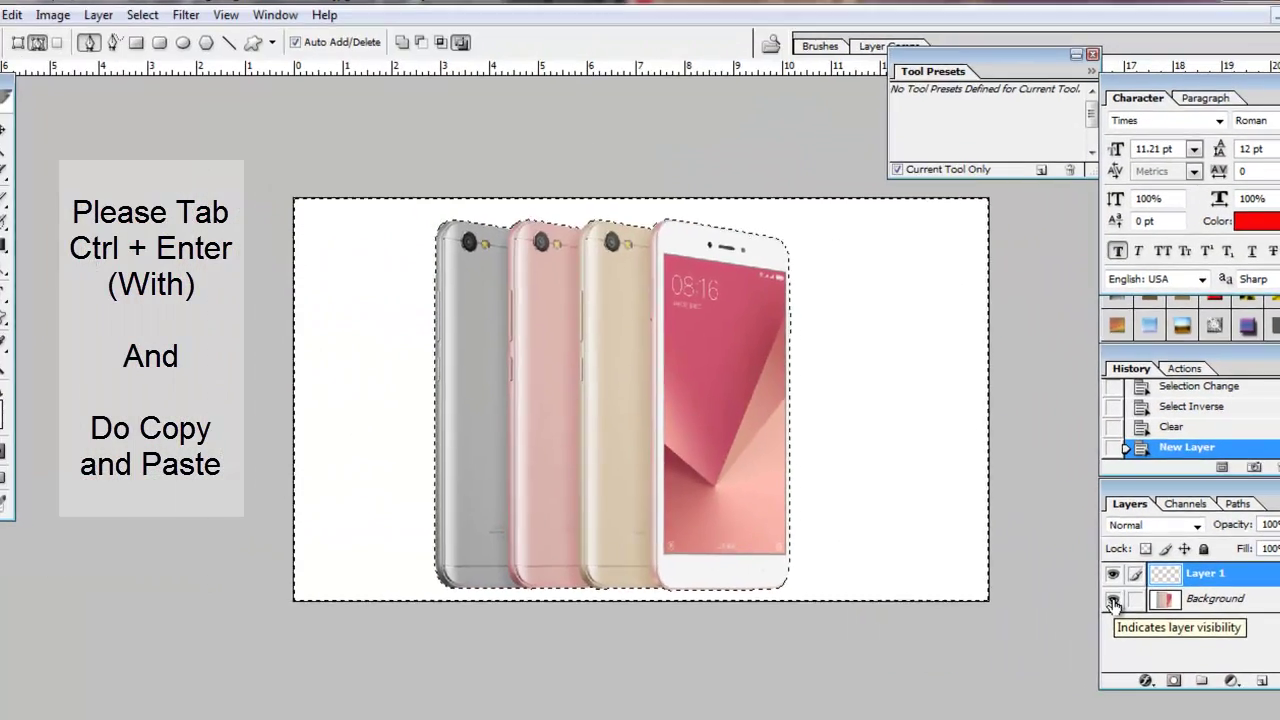
left_click(1113, 602)
left_click(1113, 602)
left_click(1113, 602)
left_click(1113, 602)
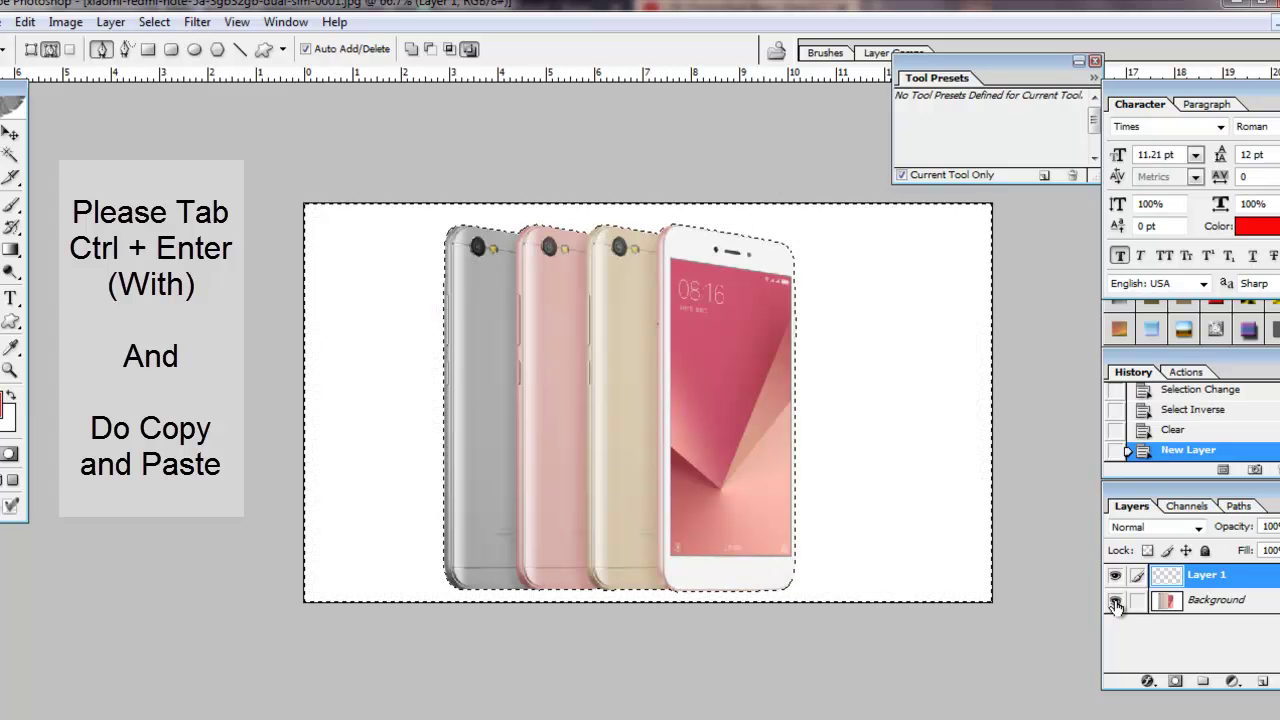
Undo the new layer, the clearing and the inversion to return to the selection around the phones.
key("ctrl+z")
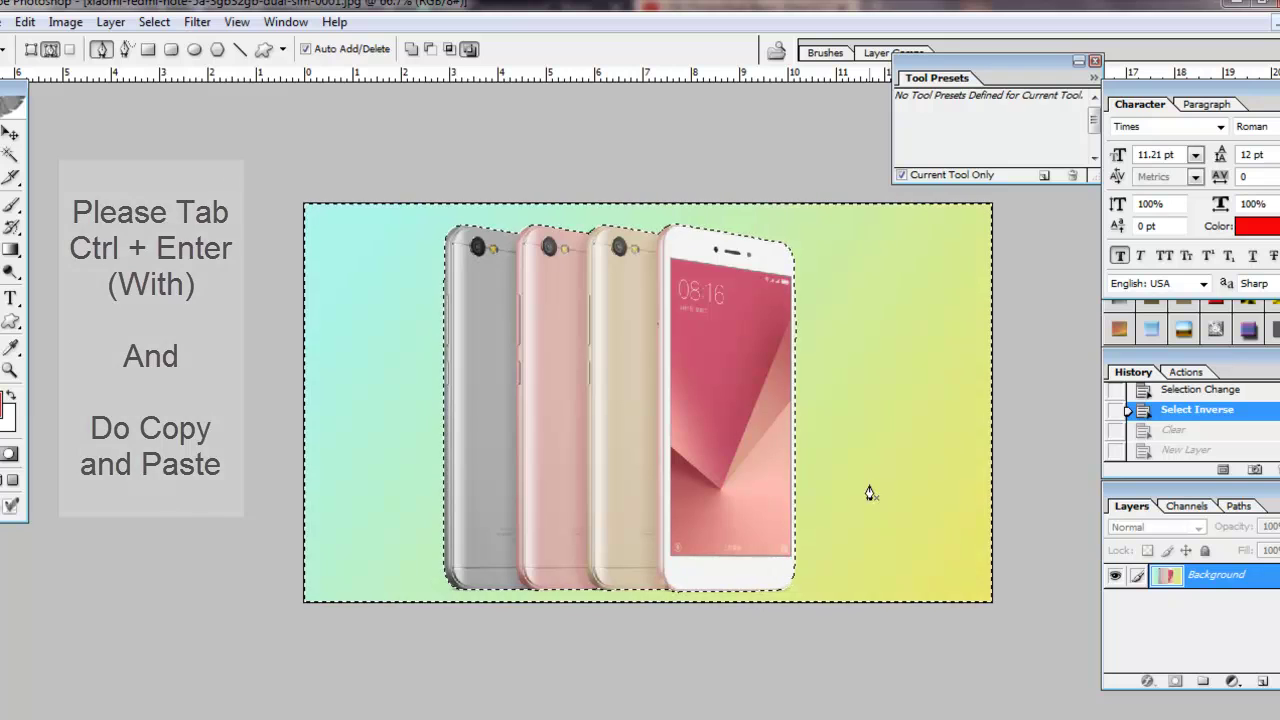
left_click(155, 22)
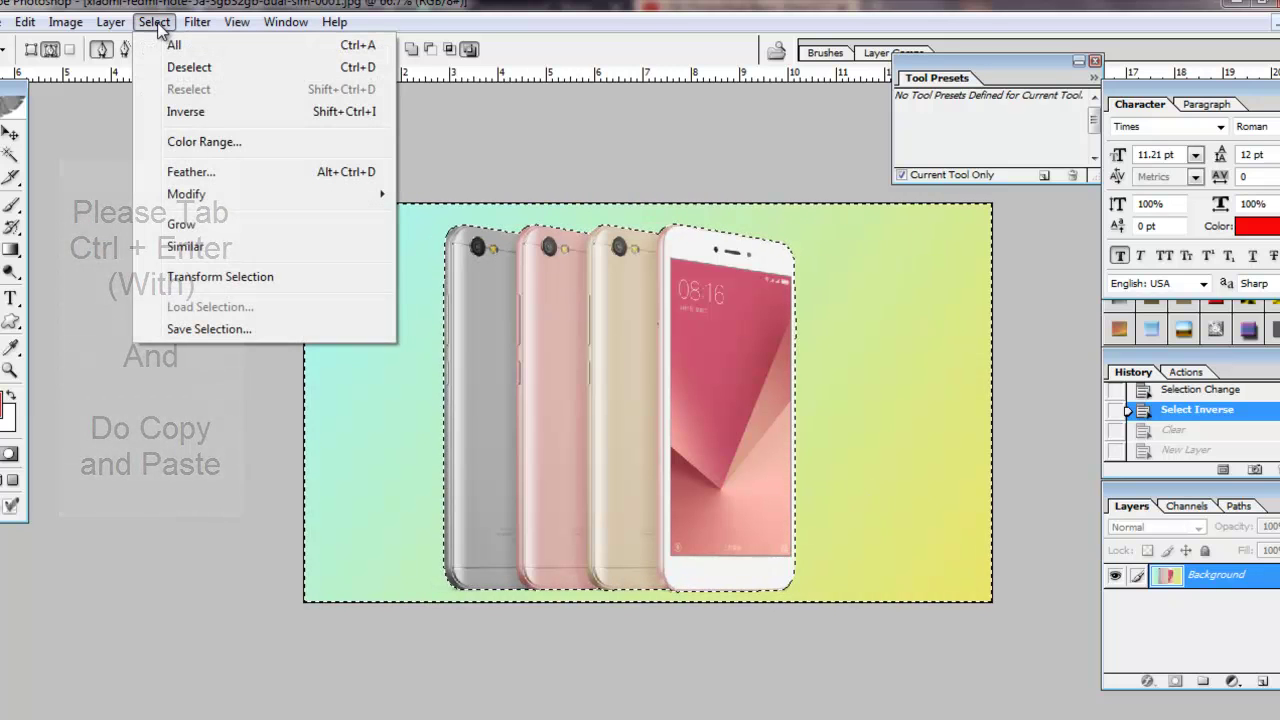
left_click(500, 125)
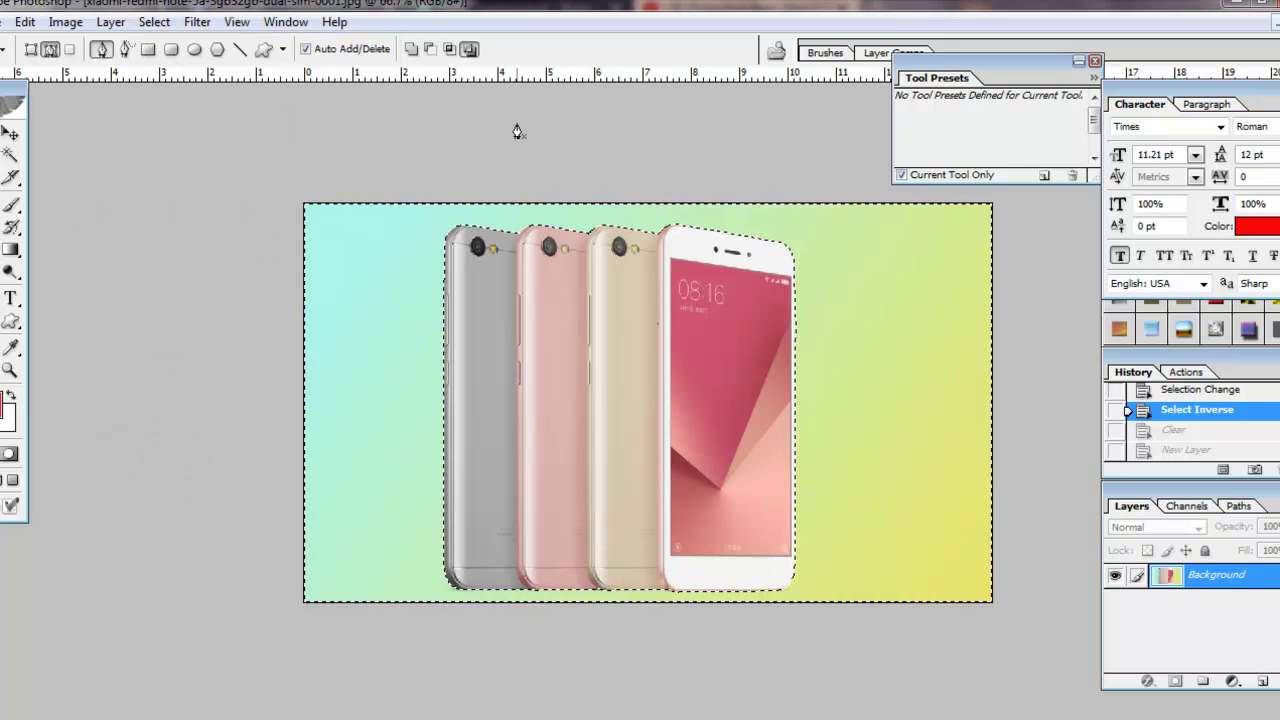
key("ctrl+z")
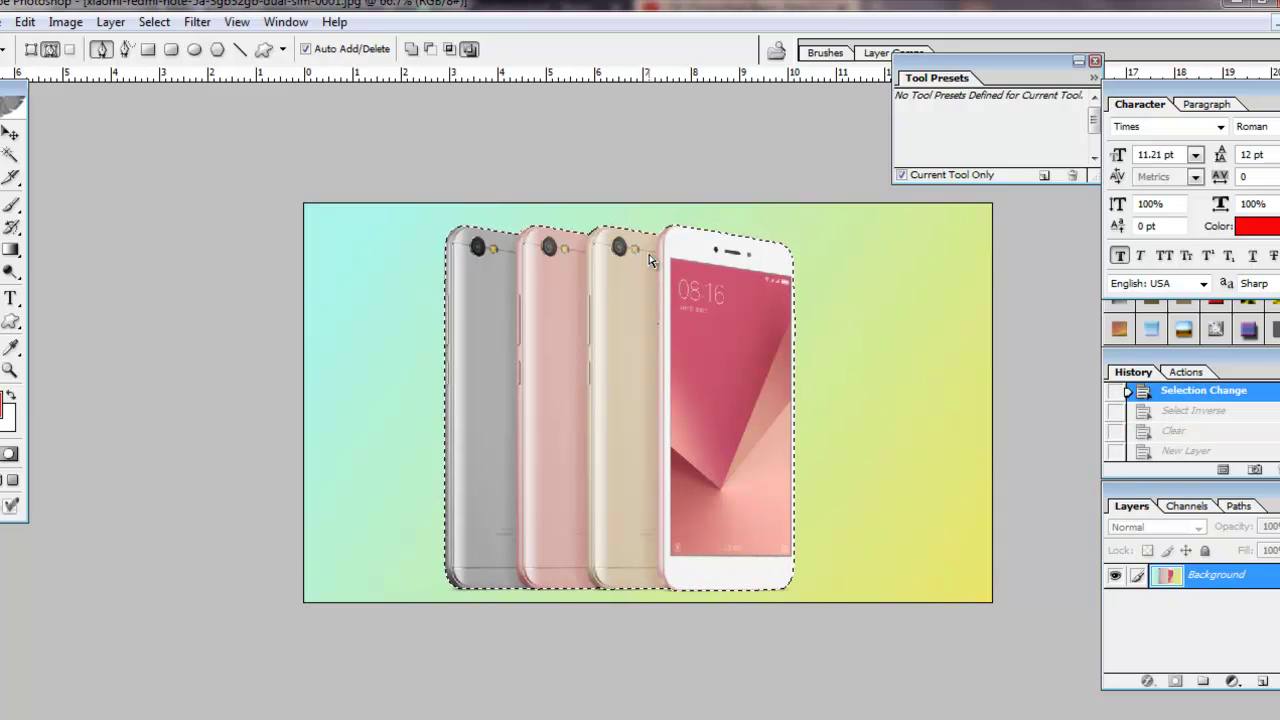
Paste a copy of the selected phones onto a new layer and hide the Background layer.
key("ctrl+v")
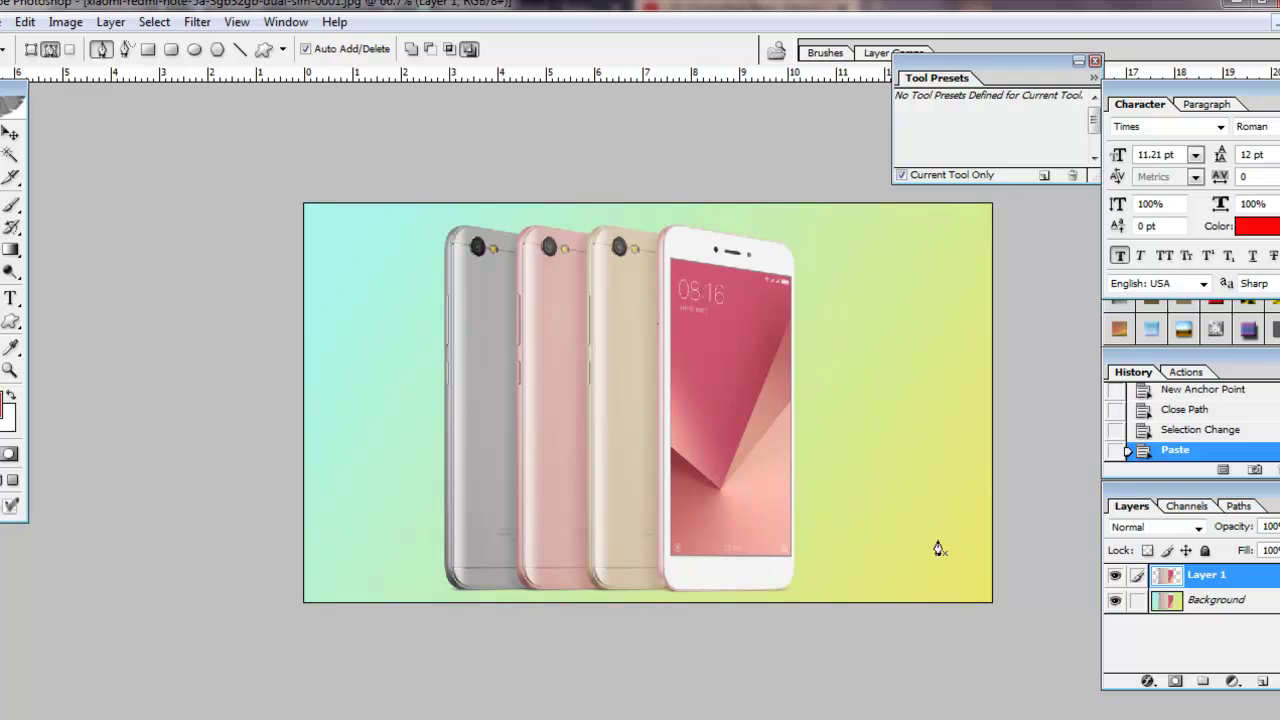
left_click(1115, 600)
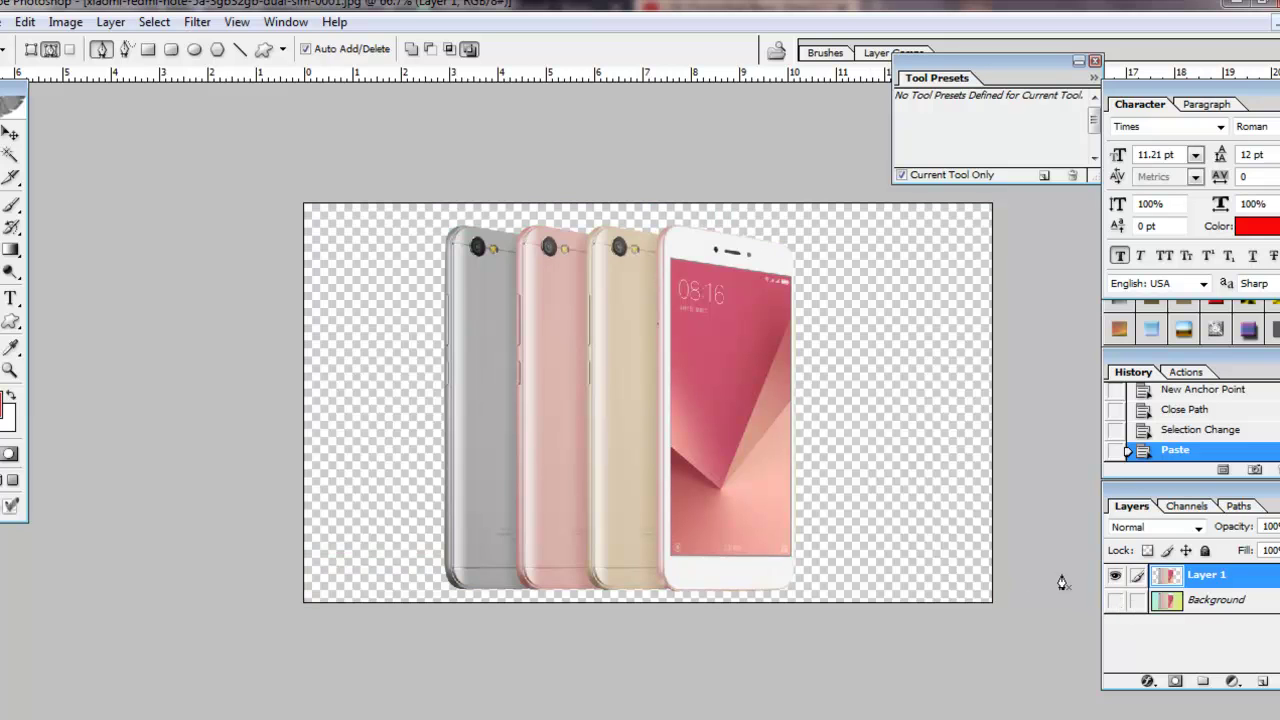
left_click(1116, 604)
left_click(1115, 604)
left_click(1114, 604)
left_click(1113, 604)
Shift the cut-out phones on Layer 1 slightly to the right and upward with the Move tool.
left_click(14, 135)
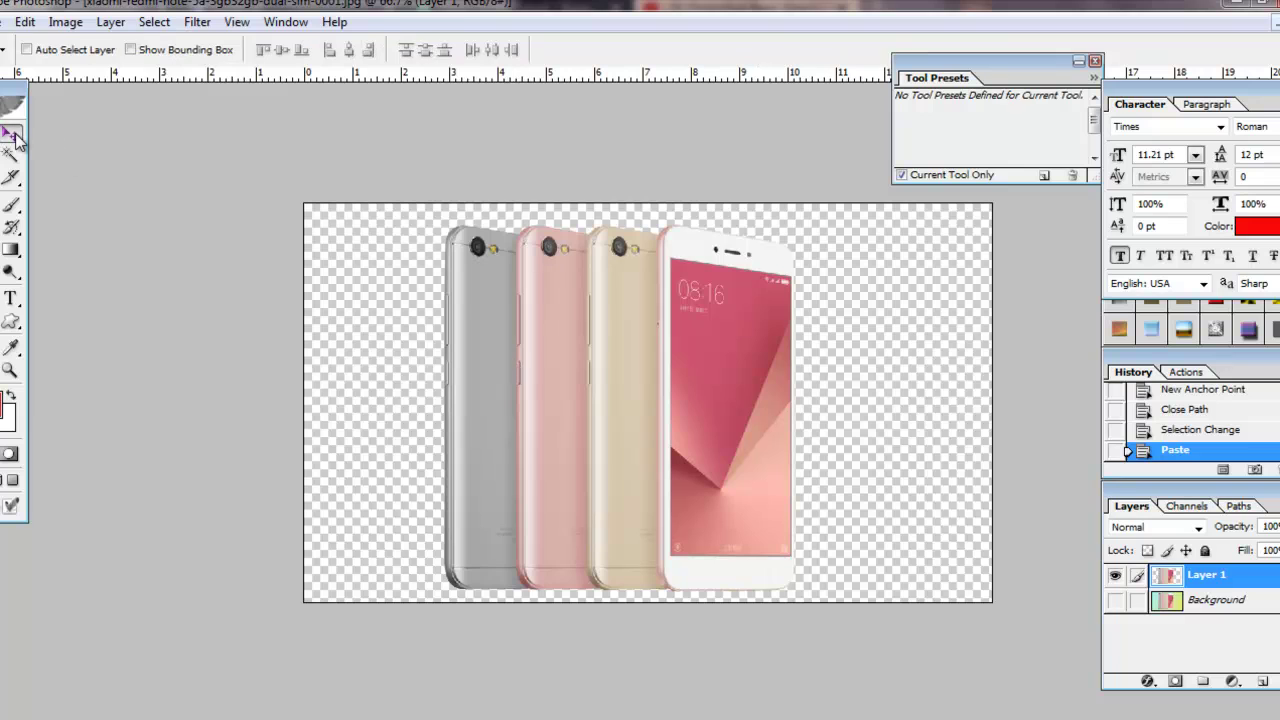
right_click(608, 361)
left_click(644, 373)
left_click_drag(636, 390, 689, 390)
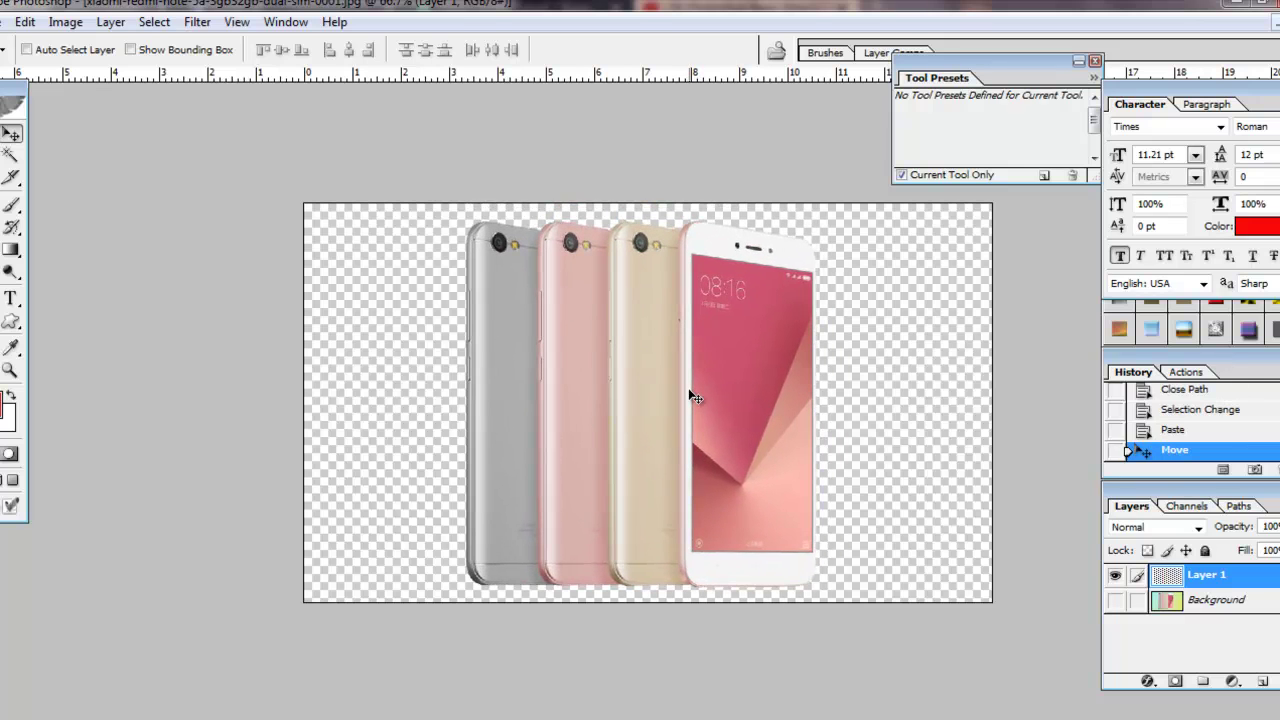
Save the cutout as xiaomi-redmi-note-5a-3gb32gb-dual-sim-0001 in Photoshop (*.PSD) format with layers and Maximize compatibility enabled.
key("ctrl+shift+s")
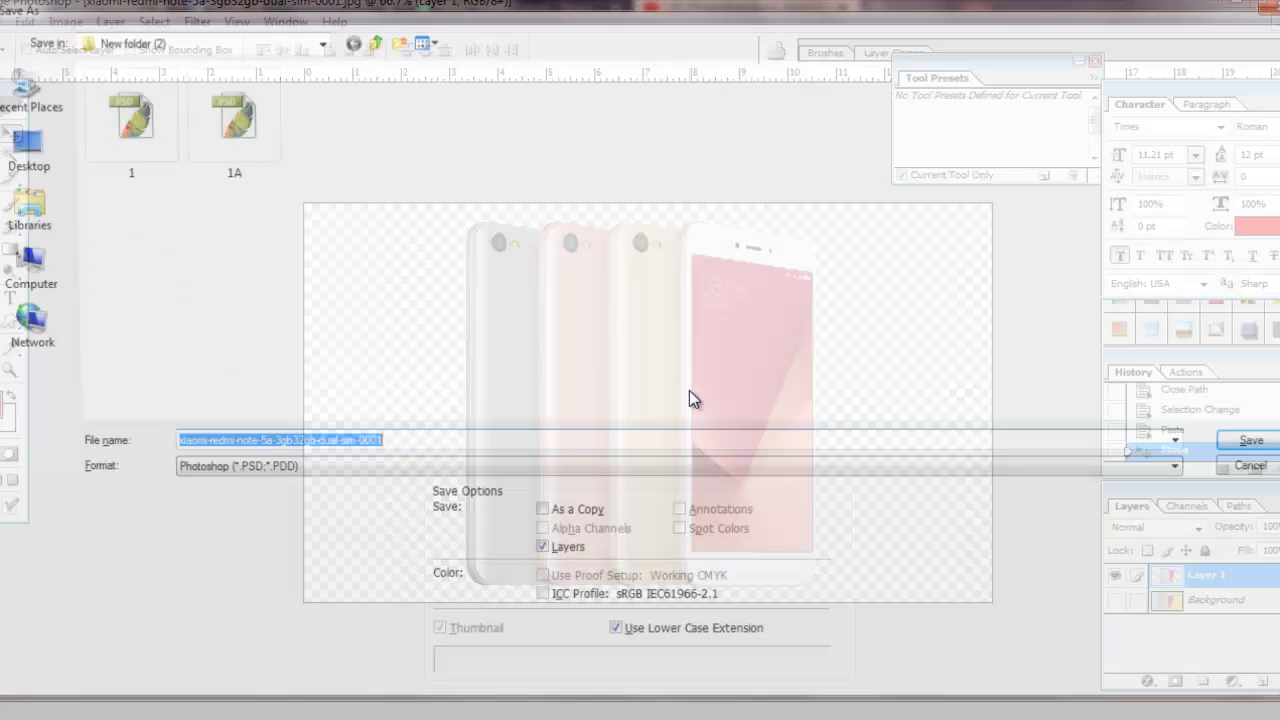
left_click(585, 474)
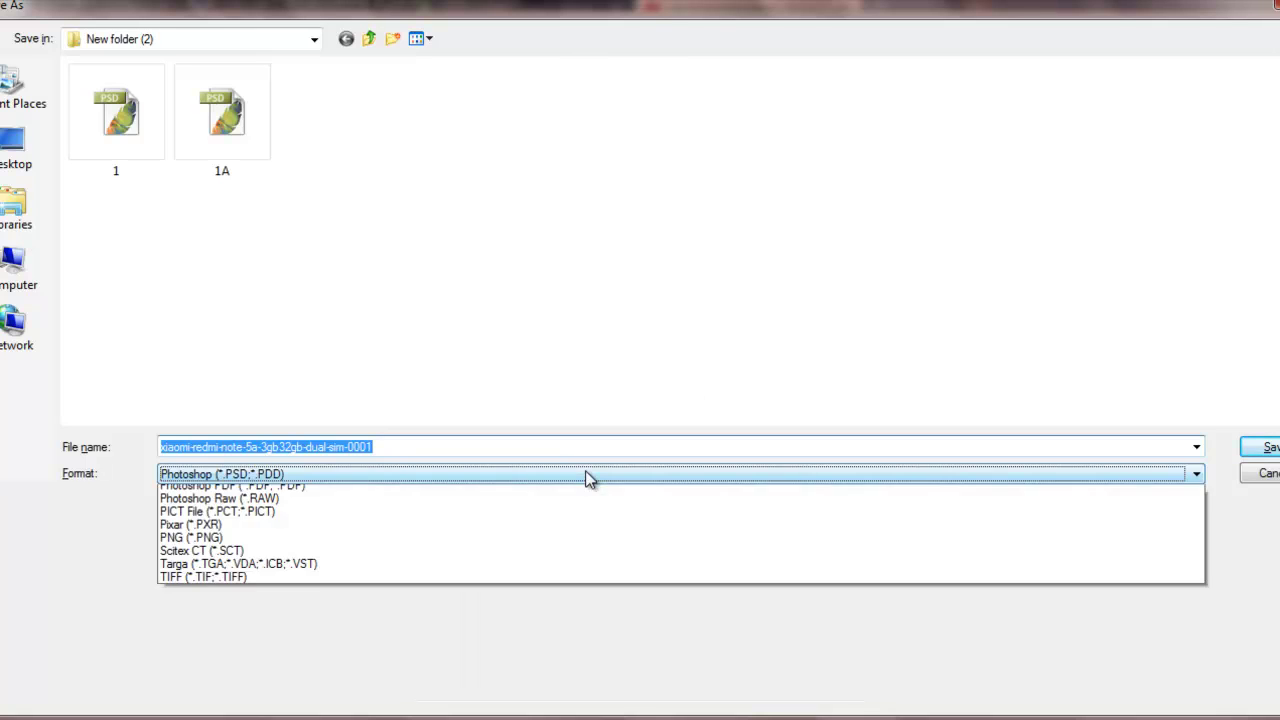
left_click(585, 474)
left_click(587, 475)
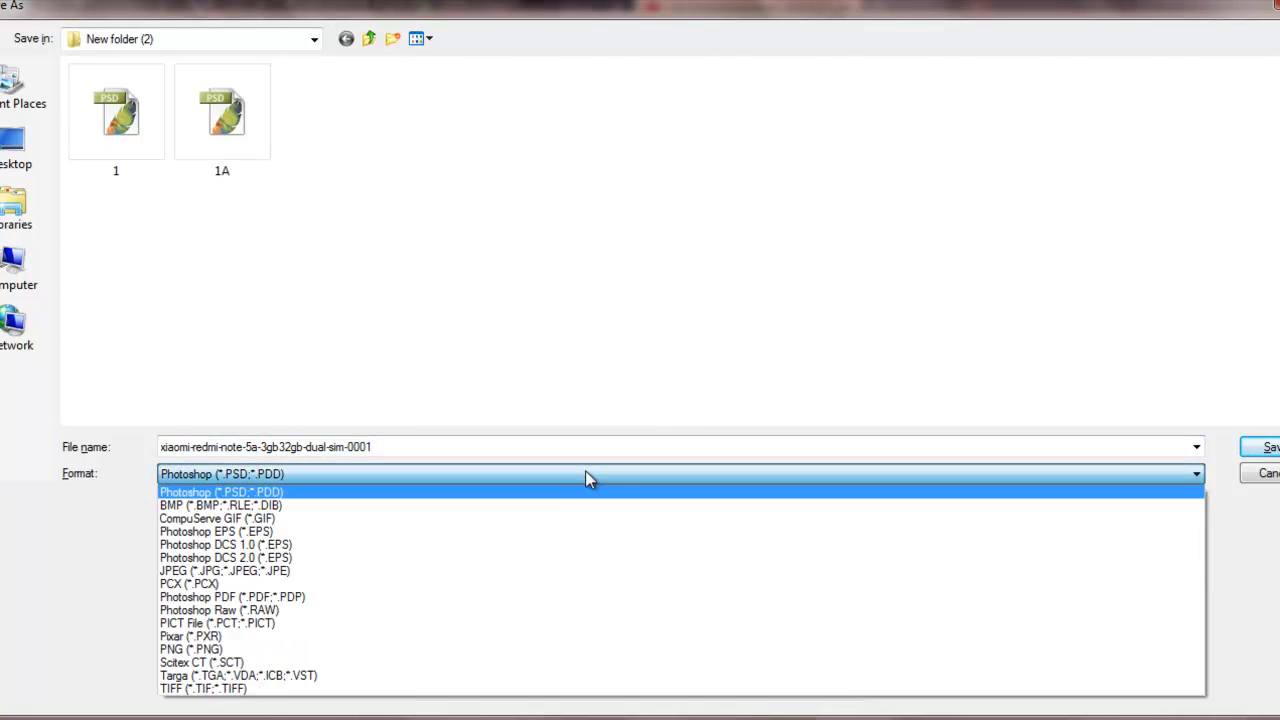
left_click(587, 475)
left_click(587, 475)
left_click(587, 475)
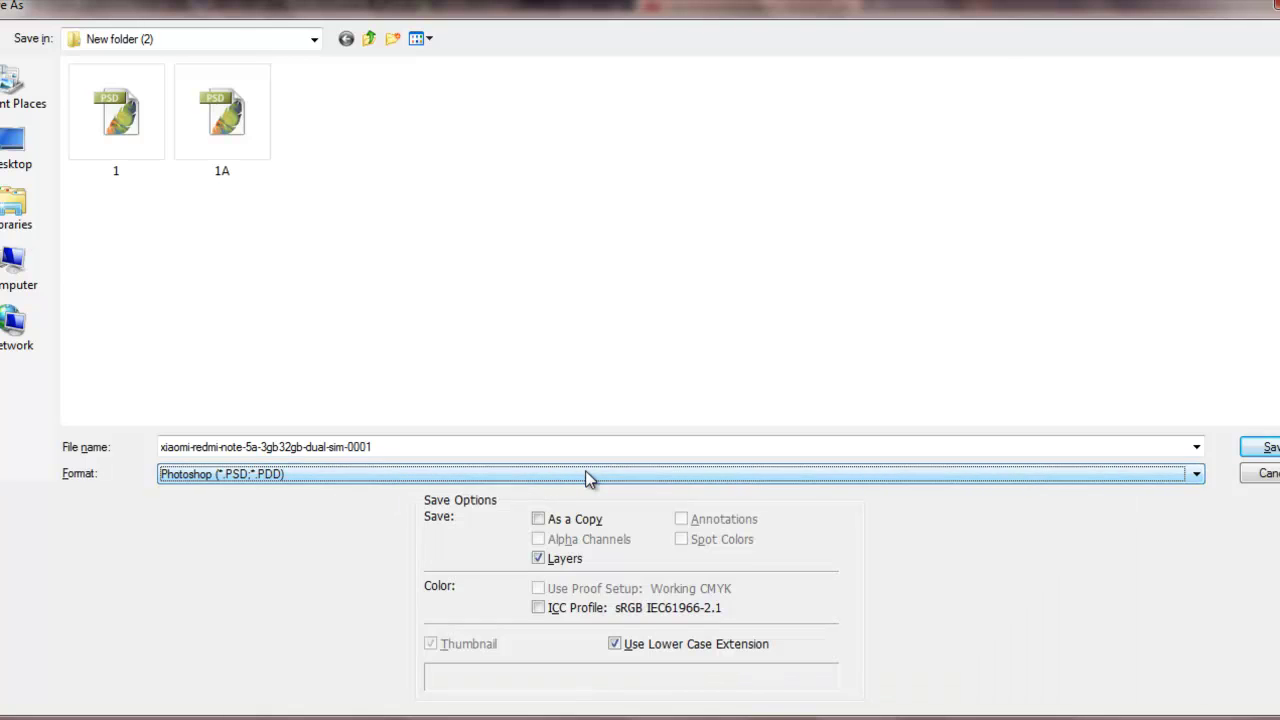
left_click(1267, 448)
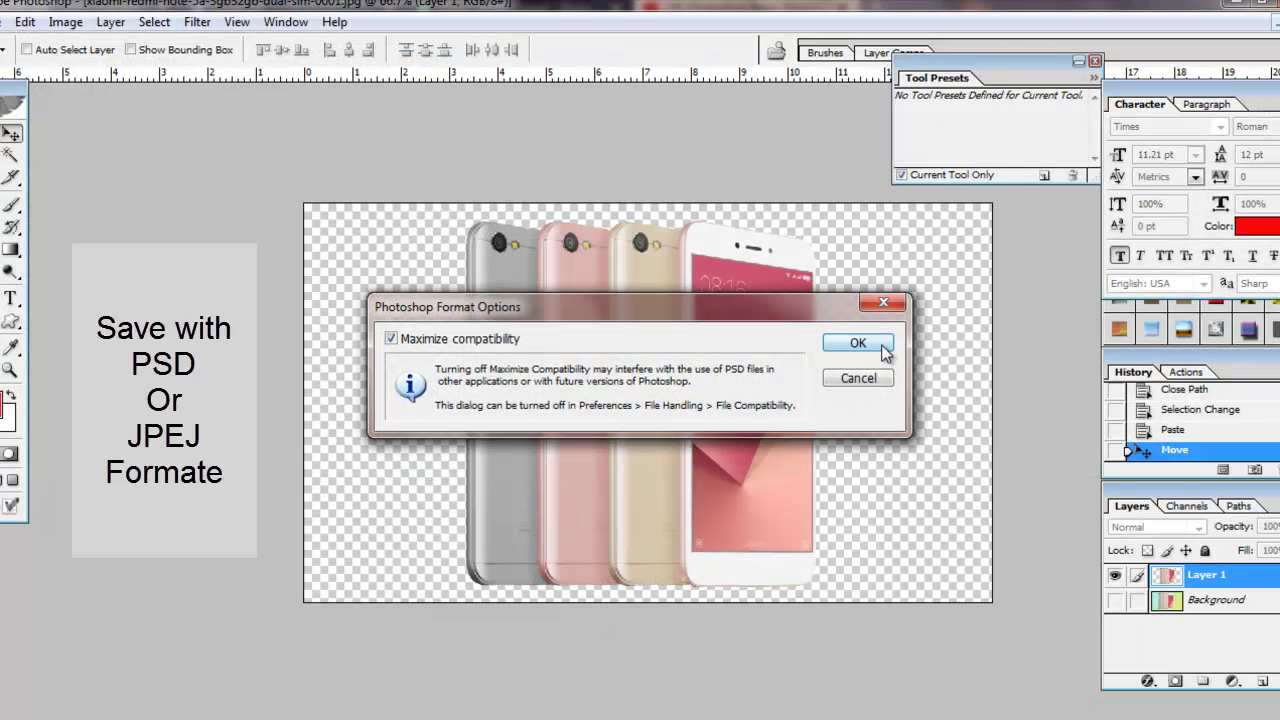
left_click(857, 344)
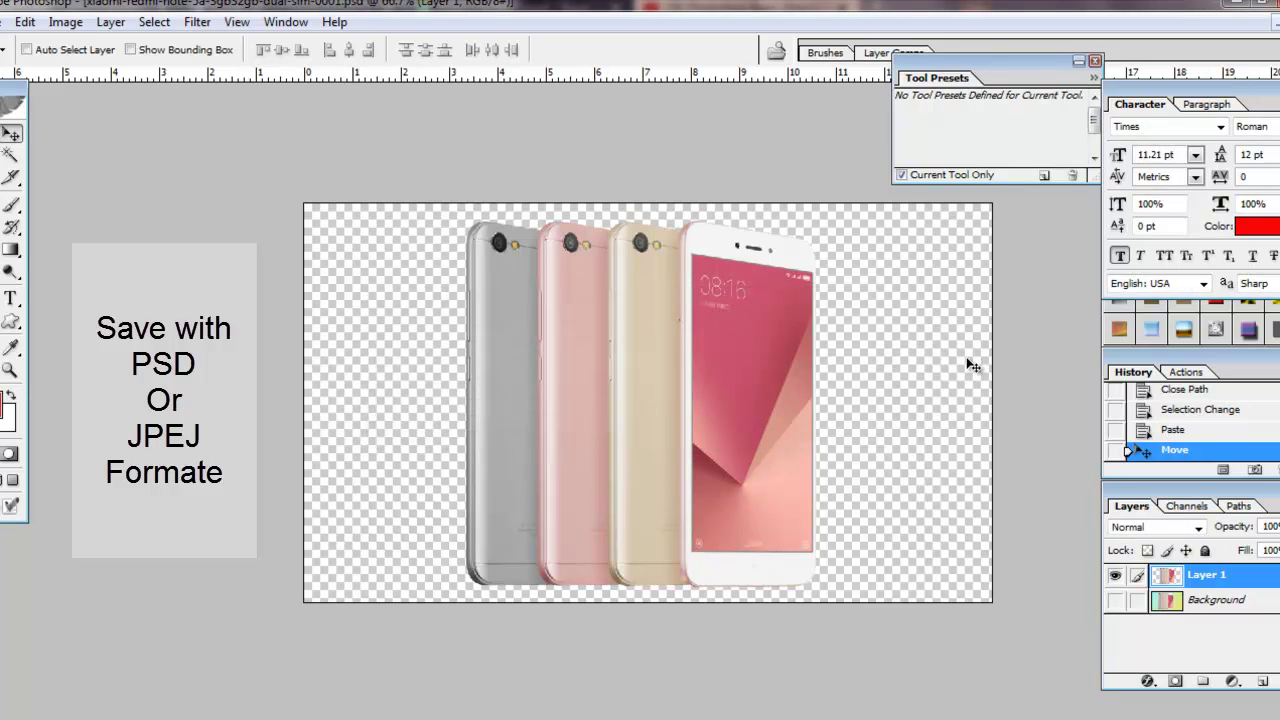
Set up saving a copy of the cutout in JPEG format and decline replacing the existing file of the same name.
key("ctrl+shift+s")
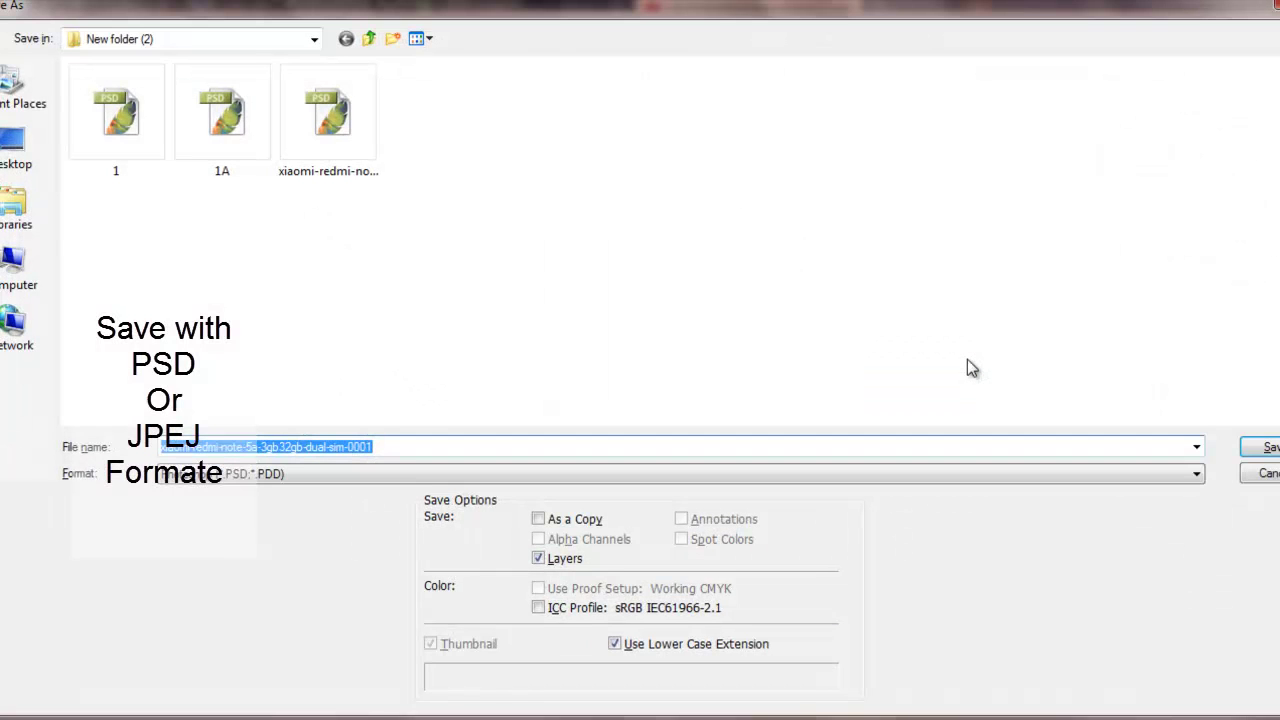
left_click(913, 473)
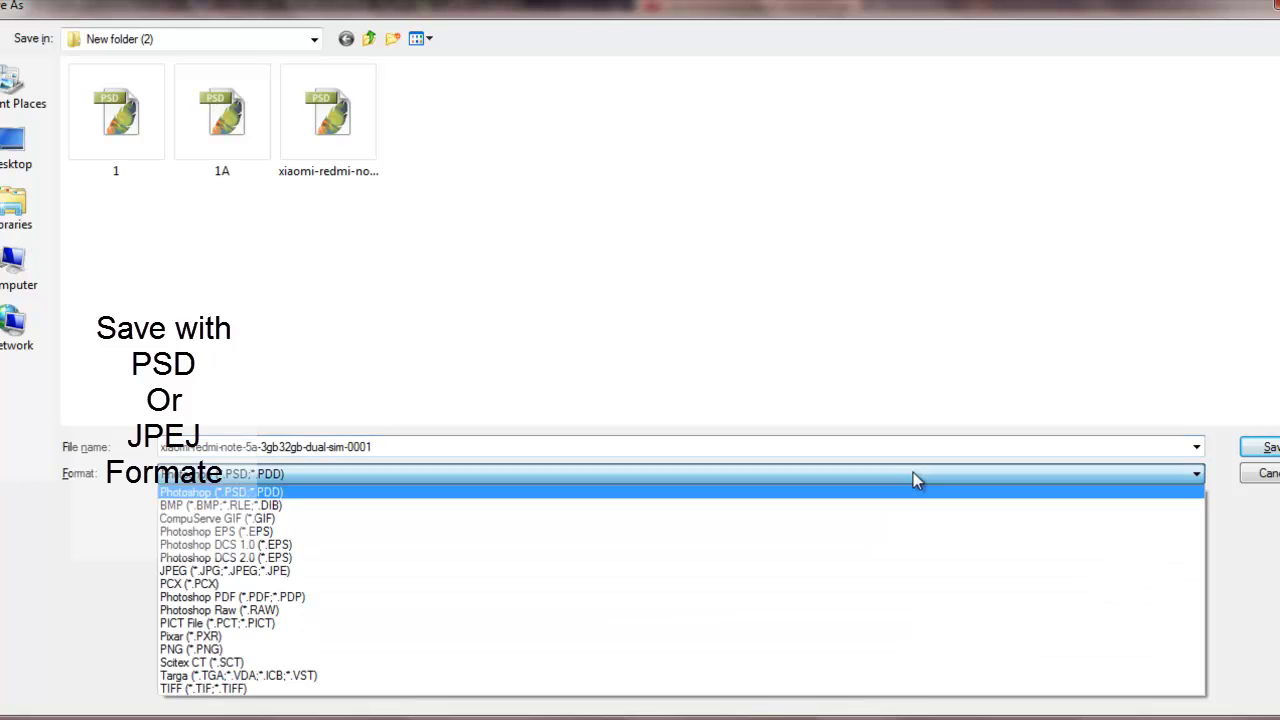
left_click(867, 569)
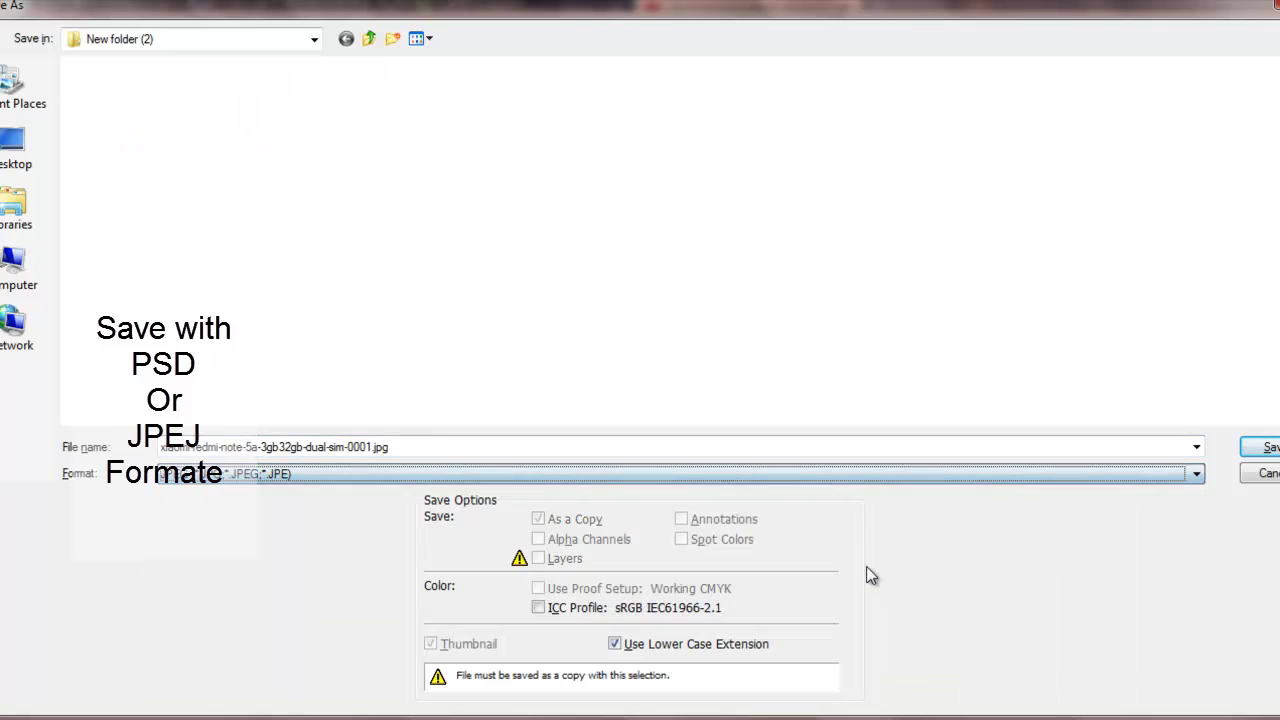
left_click(833, 479)
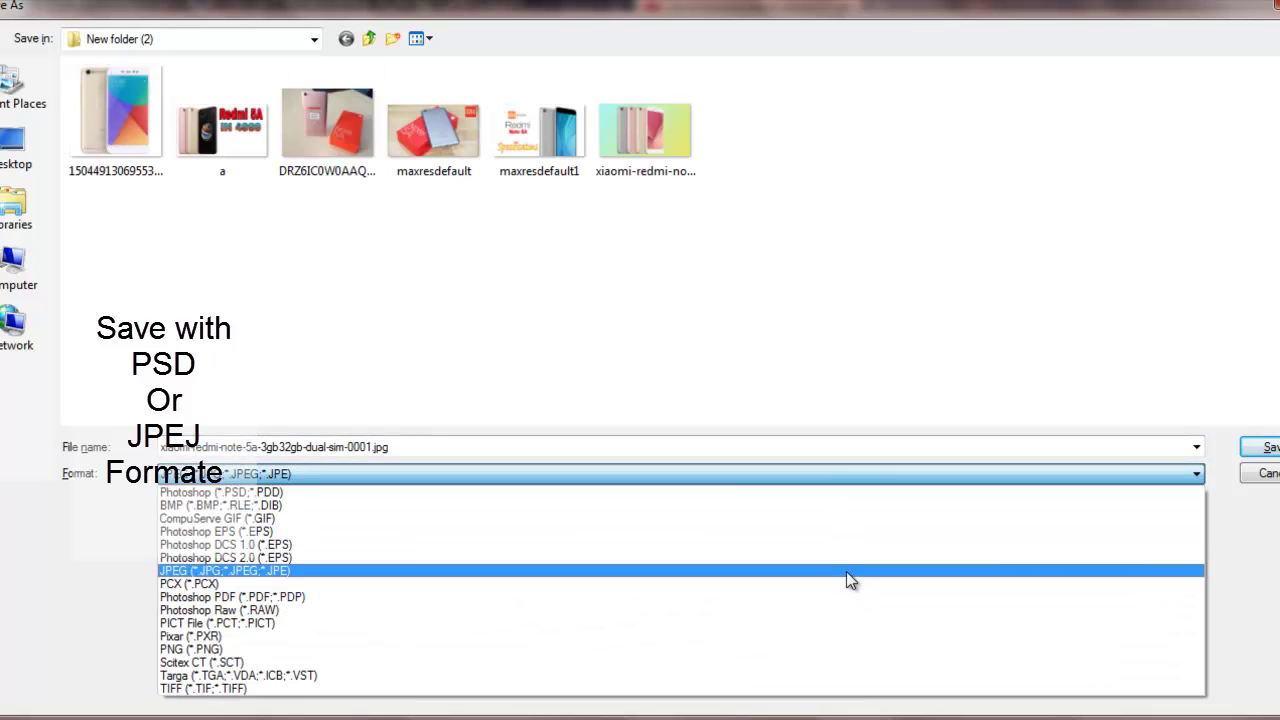
left_click(846, 571)
left_click(1262, 449)
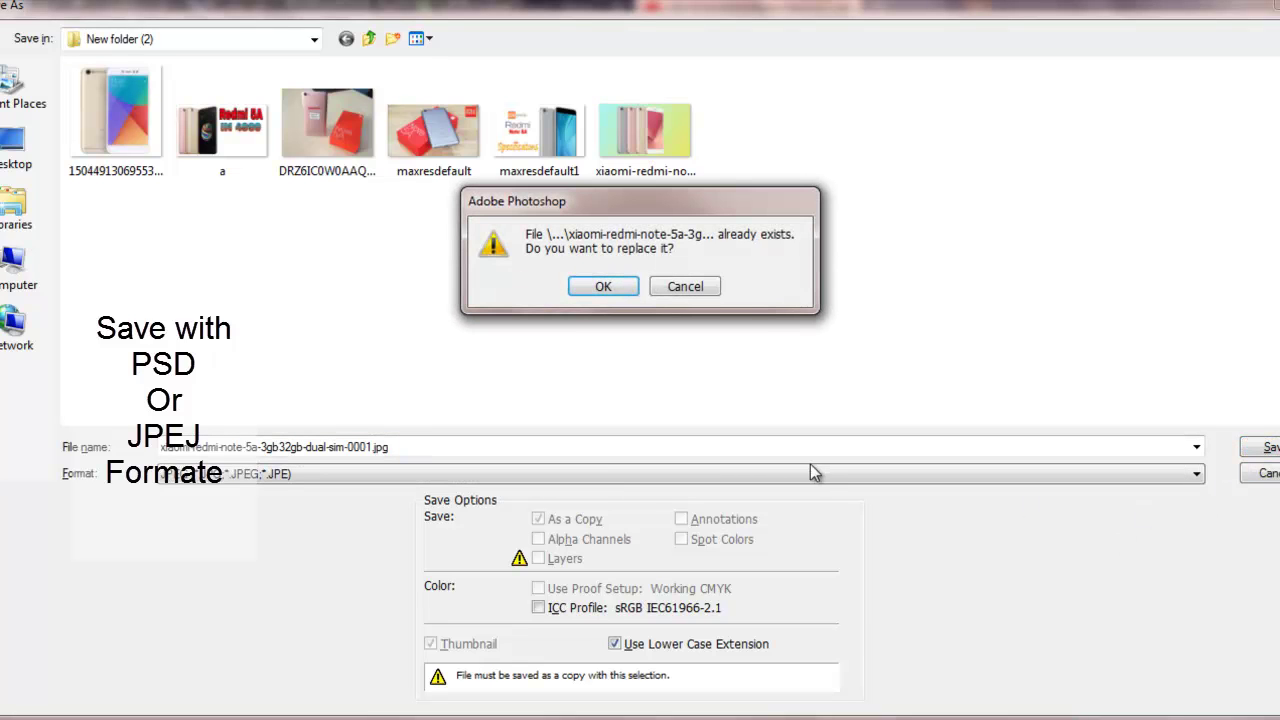
left_click(714, 288)
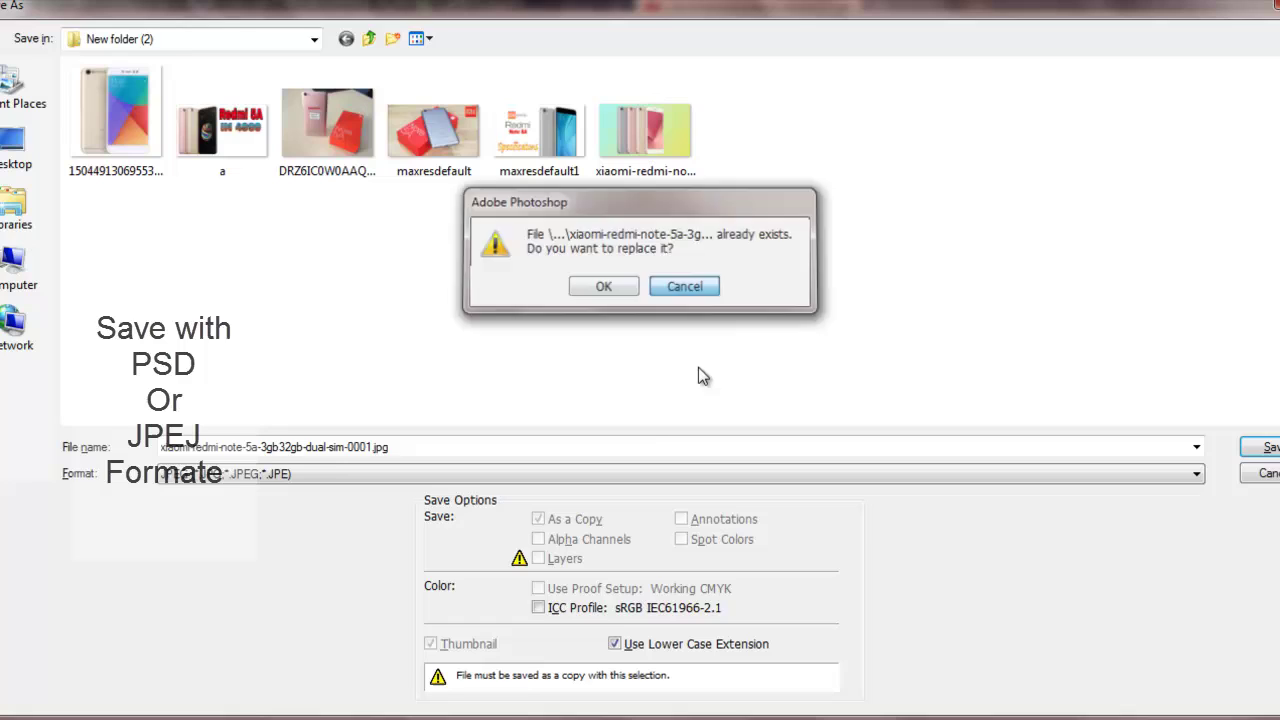
Rename the JPEG copy xiaomi-redmi-note-5a-3gb32gb-dual-sim-00011 and save it at Maximum quality 11 with Baseline ("Standard") format.
left_click(622, 449)
left_click(622, 449)
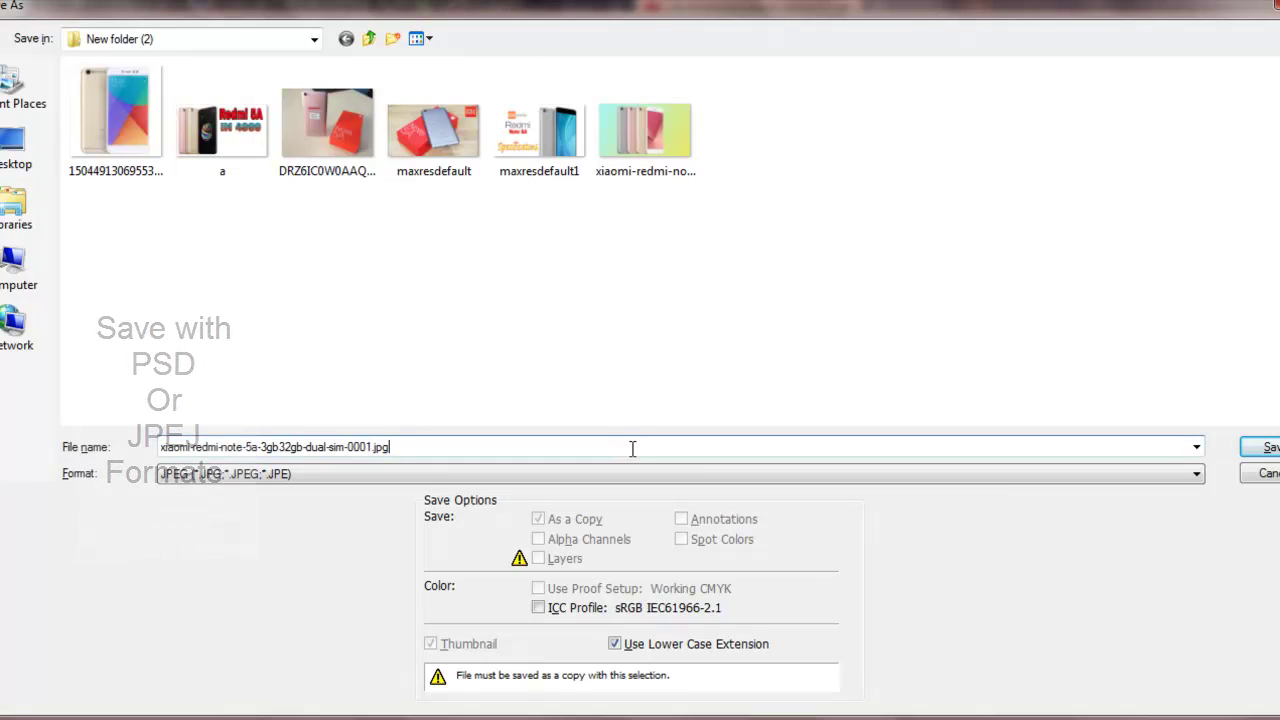
key("BackSpace")
key("BackSpace")
key("BackSpace")
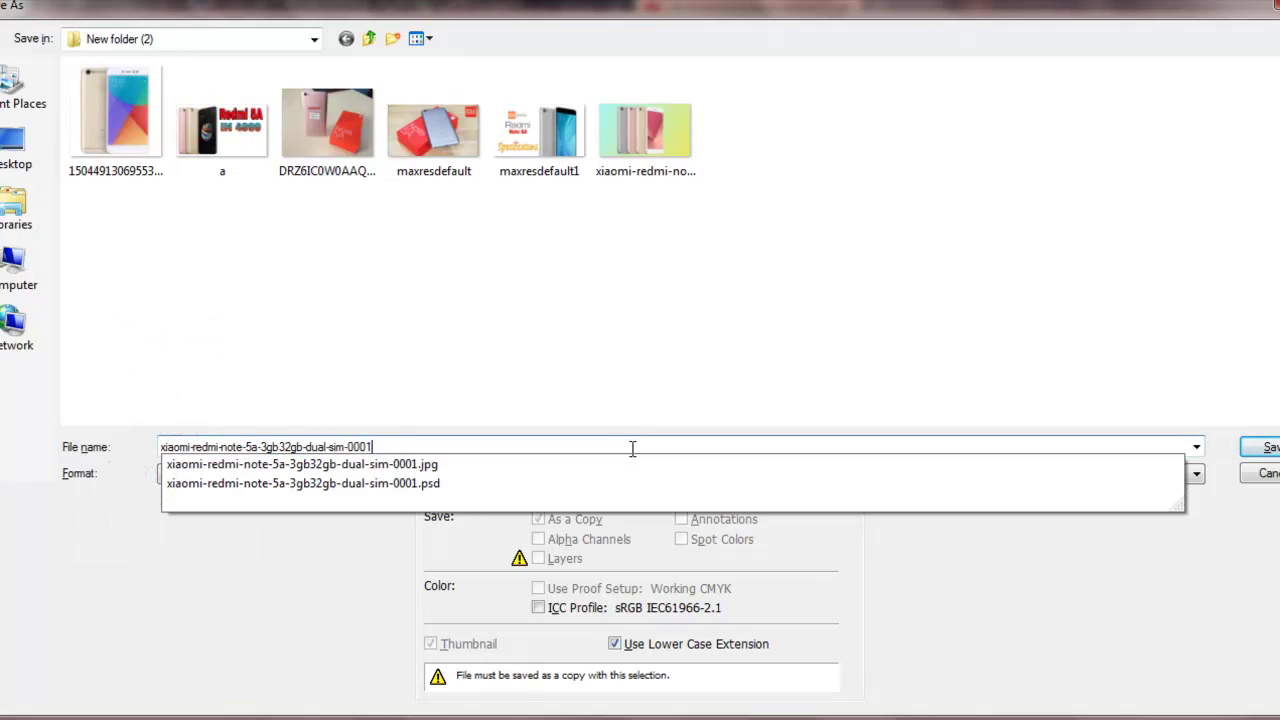
type("1")
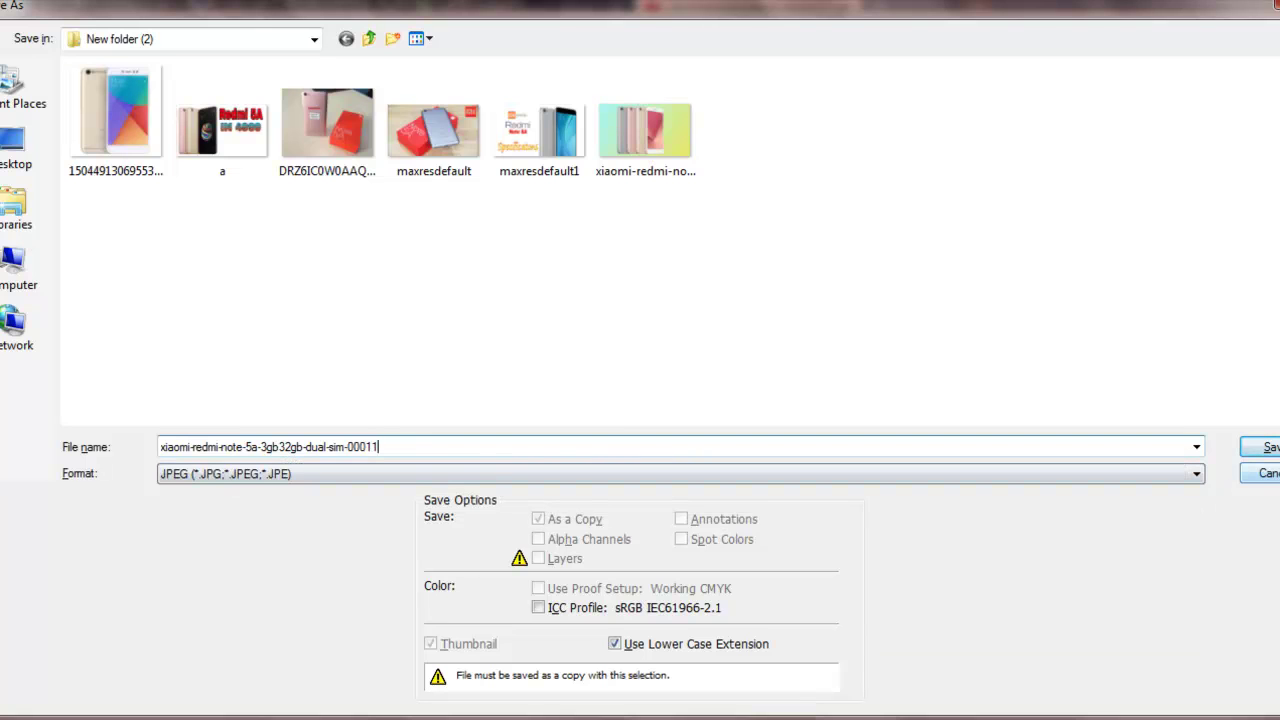
key("Return")
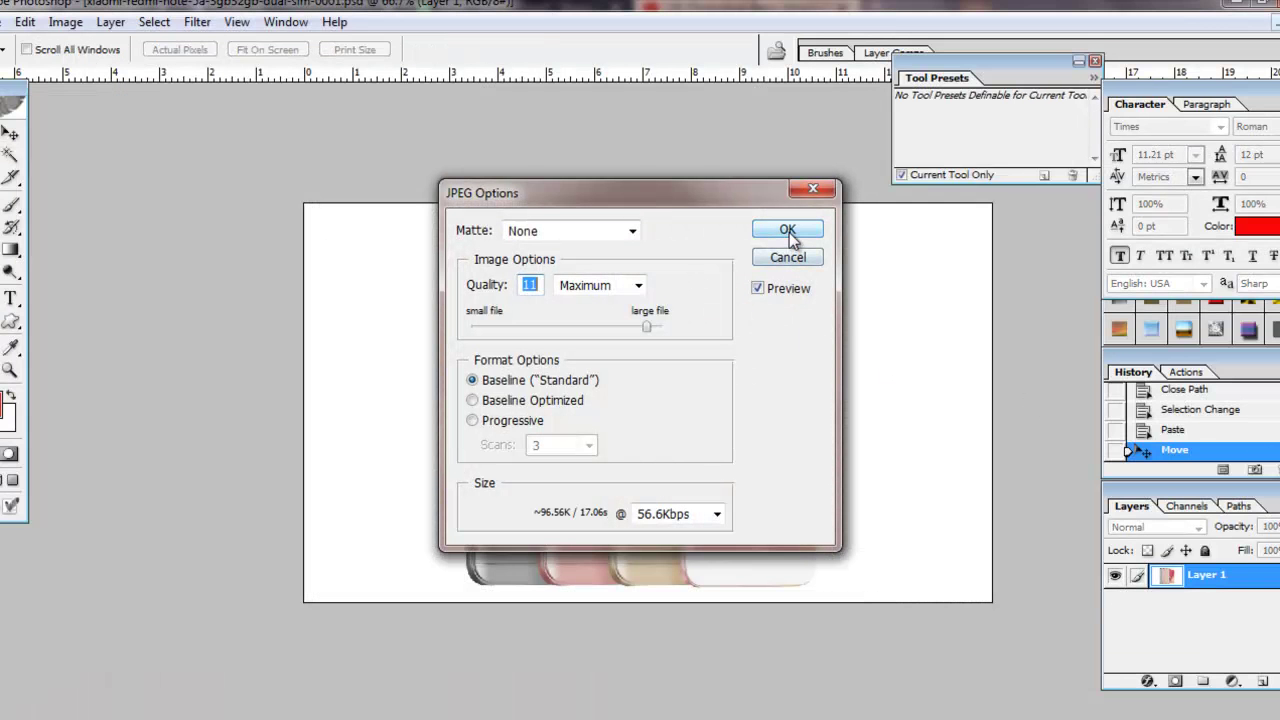
left_click(788, 231)
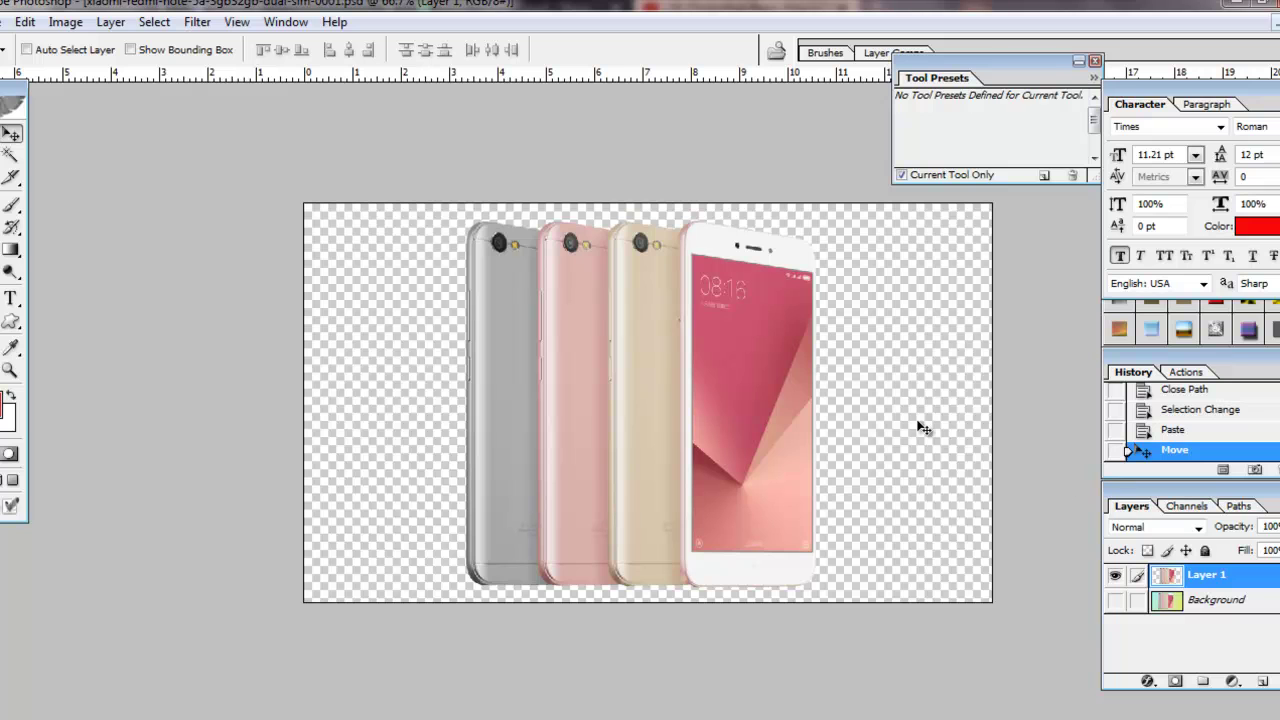